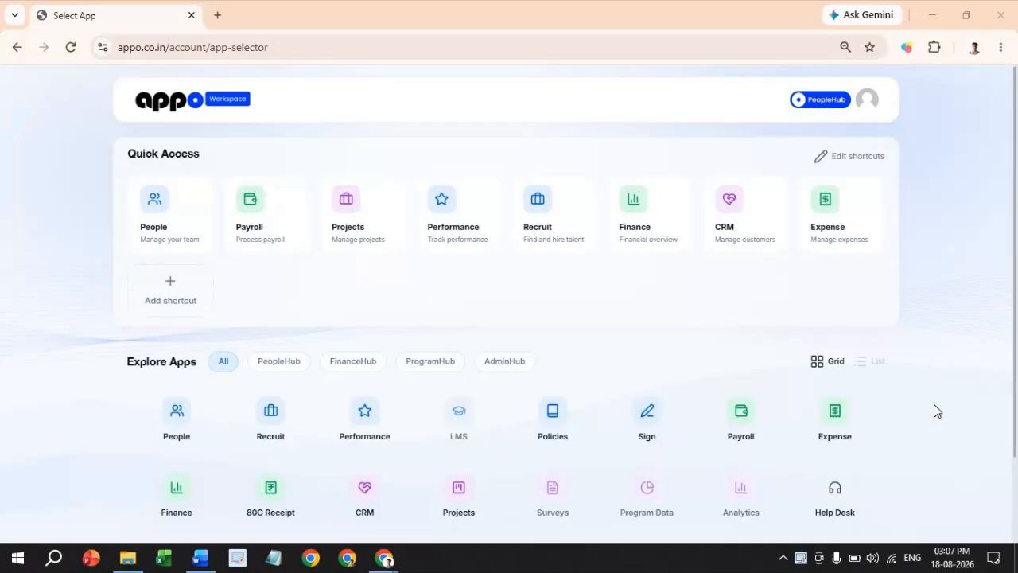
- Filter the app selector to PeopleHub apps and launch the Sign app
{"action": "scroll", "coordinate": [934, 404], "scroll_direction": "down", "scroll_amount": 1}
{"action": "scroll", "coordinate": [937, 379], "scroll_direction": "up", "scroll_amount": 1}
{"action": "scroll", "coordinate": [2, 382], "scroll_direction": "down", "scroll_amount": 1}
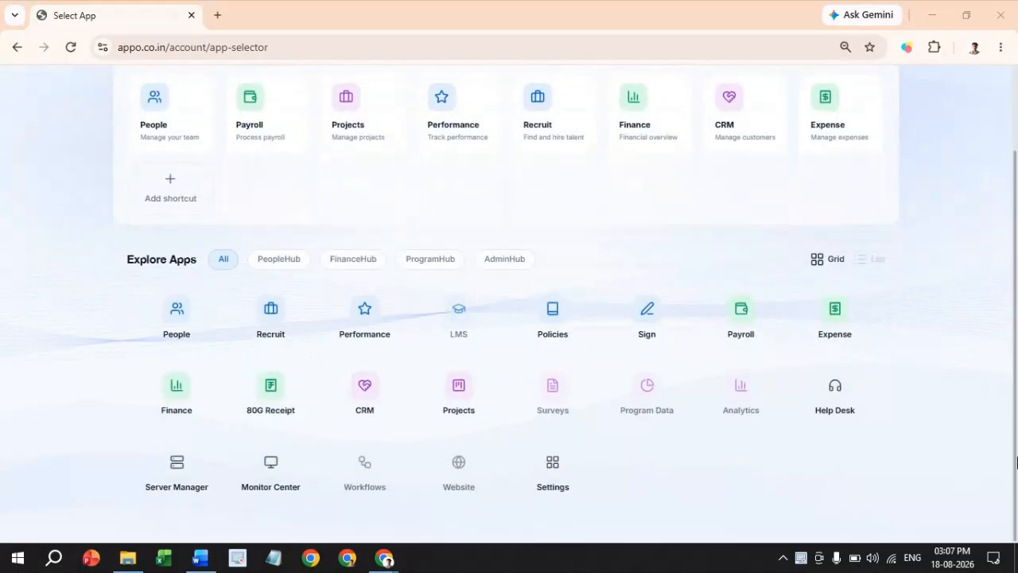
{"action": "left_click", "coordinate": [278, 258]}
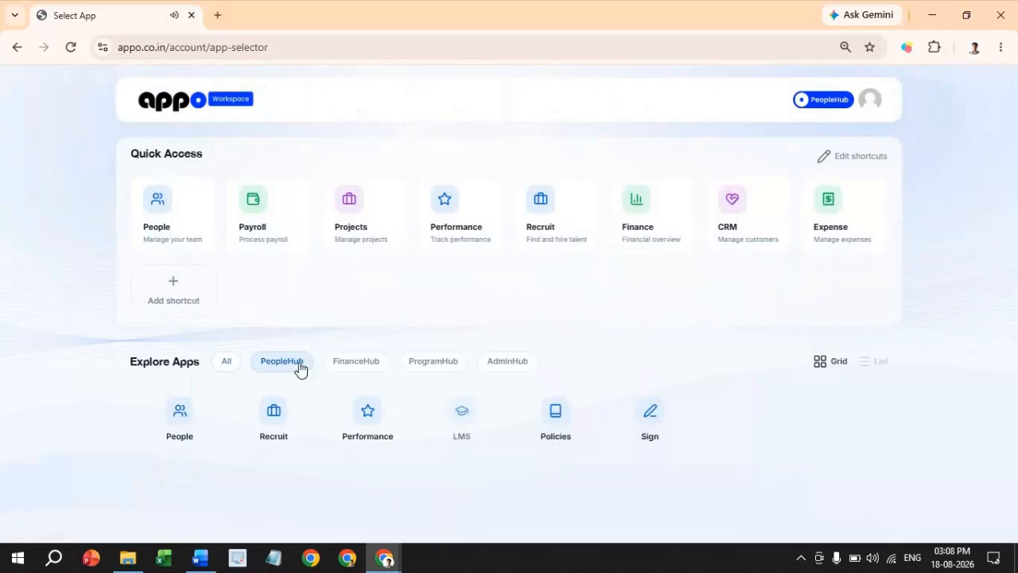
{"action": "left_click", "coordinate": [652, 414]}
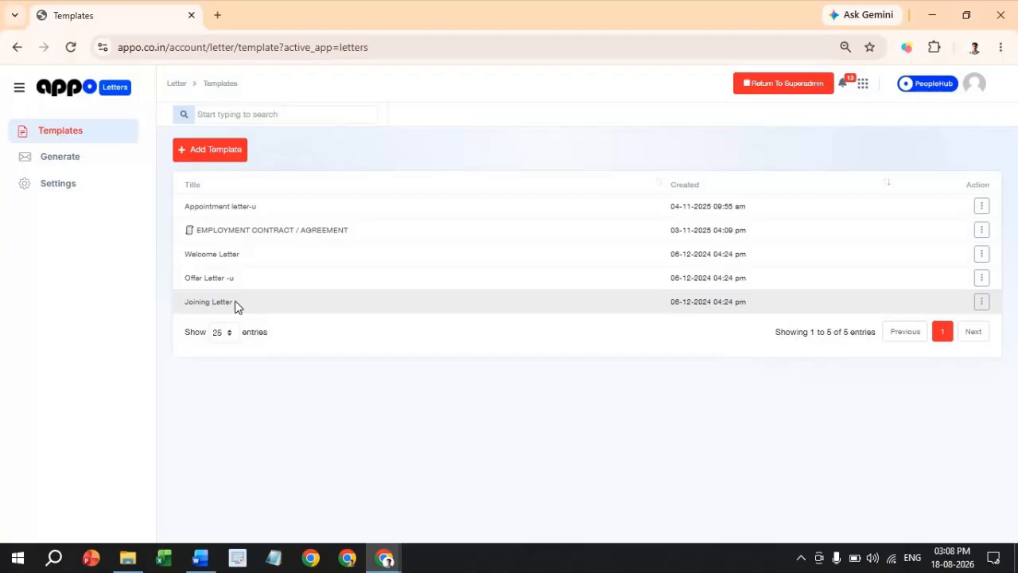
- Start a new letter template from the Templates list with Add Template
{"action": "left_click", "coordinate": [234, 156]}
- Place the caret in the empty template body and look over the blank page
{"action": "scroll", "coordinate": [611, 335], "scroll_direction": "down", "scroll_amount": 6}
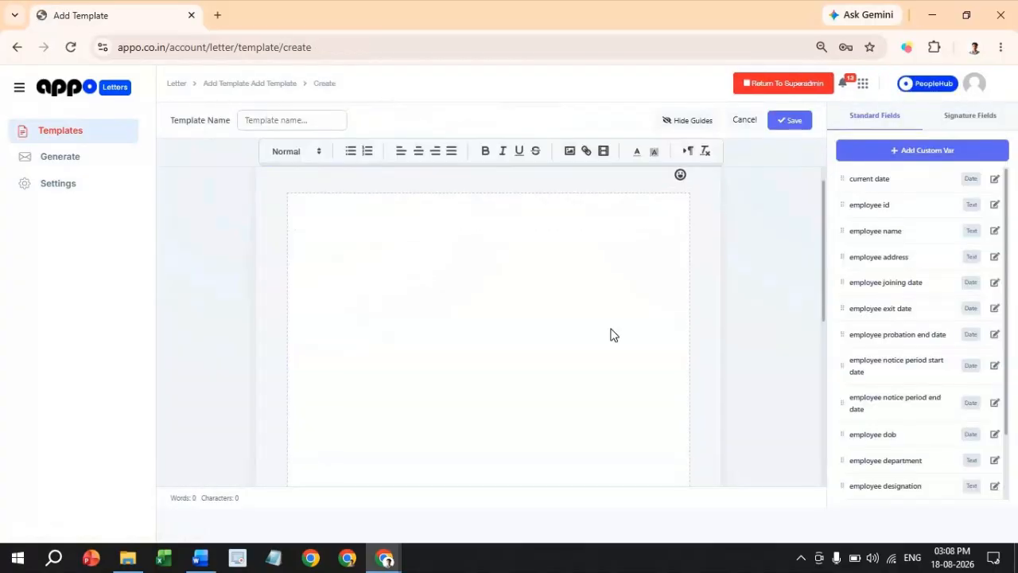
{"action": "scroll", "coordinate": [611, 335], "scroll_direction": "up", "scroll_amount": 7}
{"action": "left_click", "coordinate": [443, 283]}
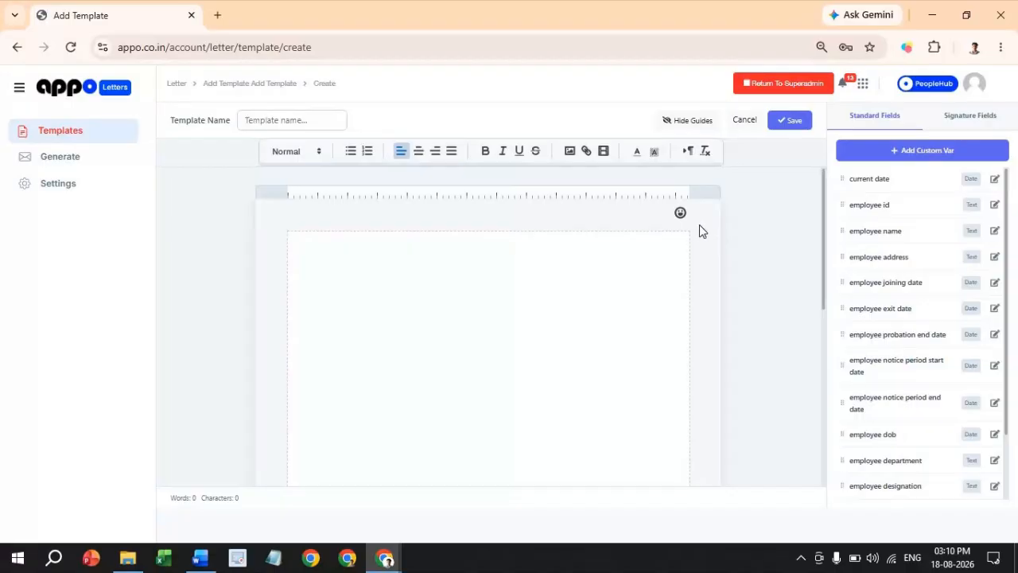
{"action": "scroll", "coordinate": [699, 224], "scroll_direction": "down", "scroll_amount": 5}
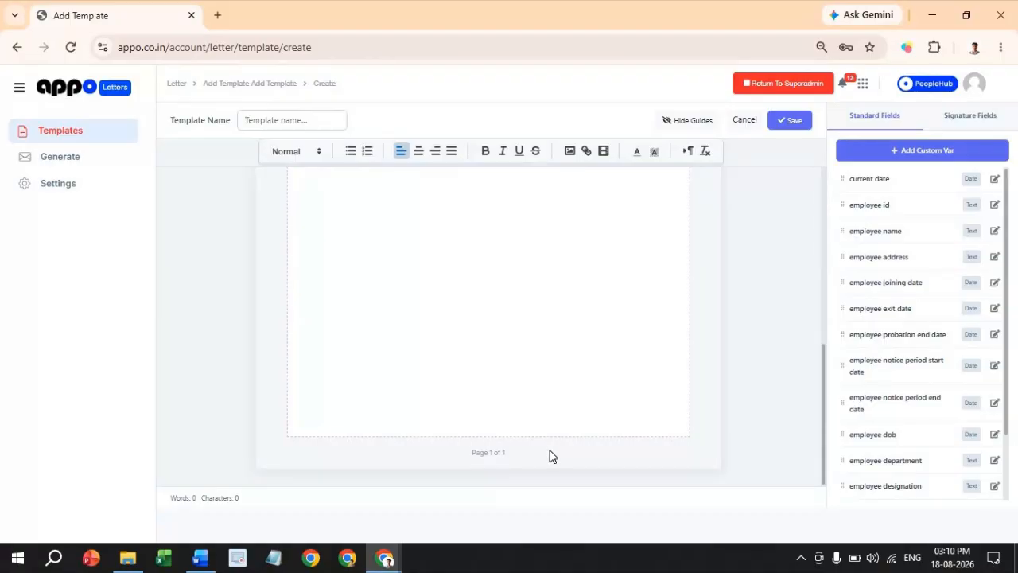
{"action": "scroll", "coordinate": [549, 456], "scroll_direction": "up", "scroll_amount": 5}
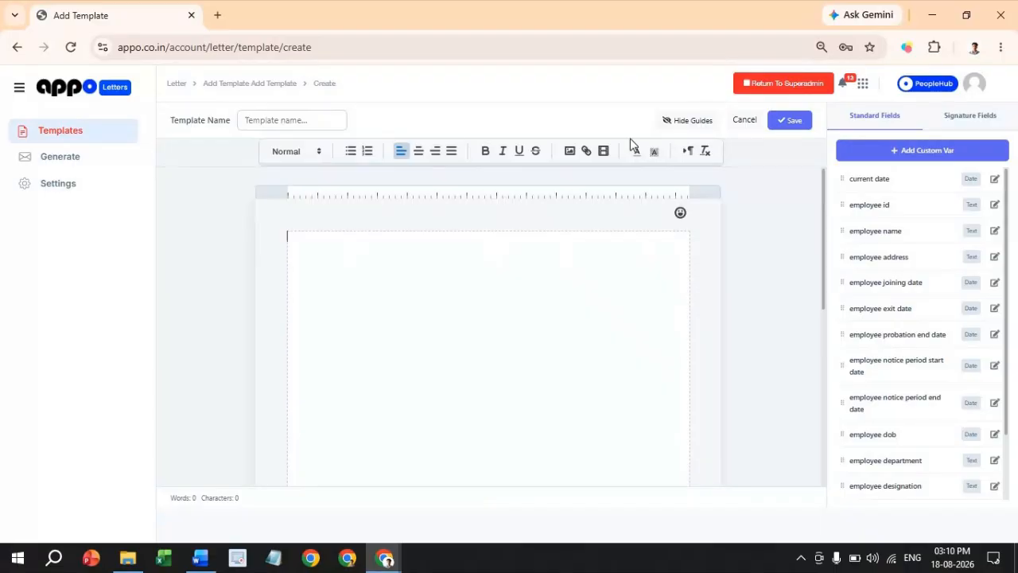
- Hide and re-show the ruler and page guides, then open the letter Settings
{"action": "left_click", "coordinate": [677, 123]}
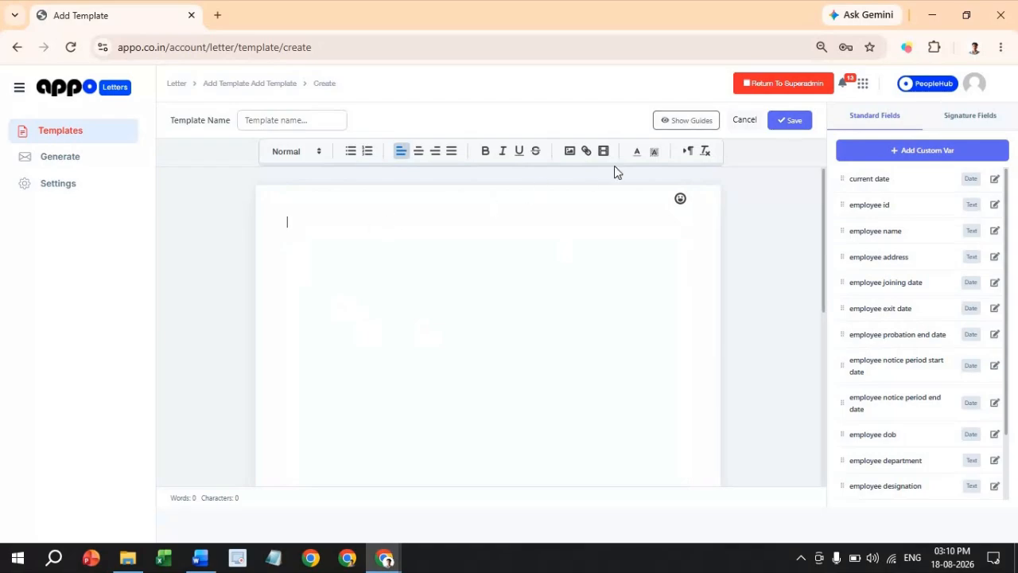
{"action": "left_click", "coordinate": [668, 125]}
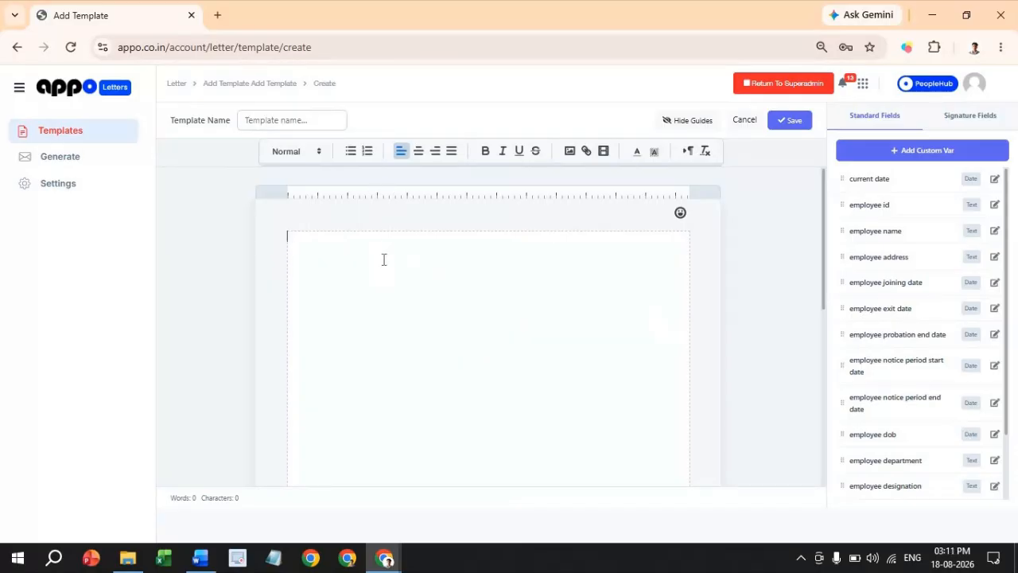
{"action": "scroll", "coordinate": [394, 318], "scroll_direction": "down", "scroll_amount": 4}
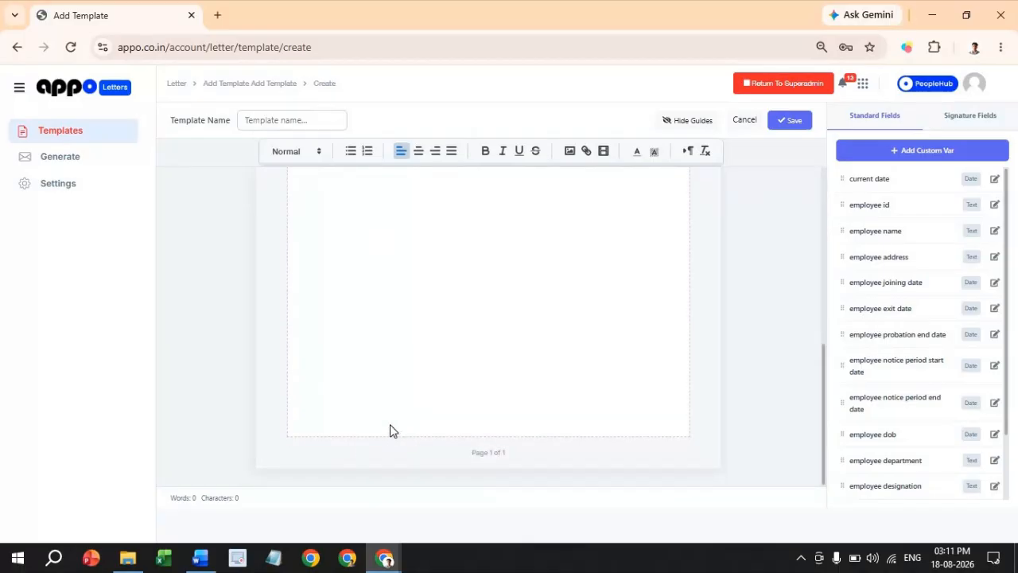
{"action": "scroll", "coordinate": [390, 430], "scroll_direction": "up", "scroll_amount": 4}
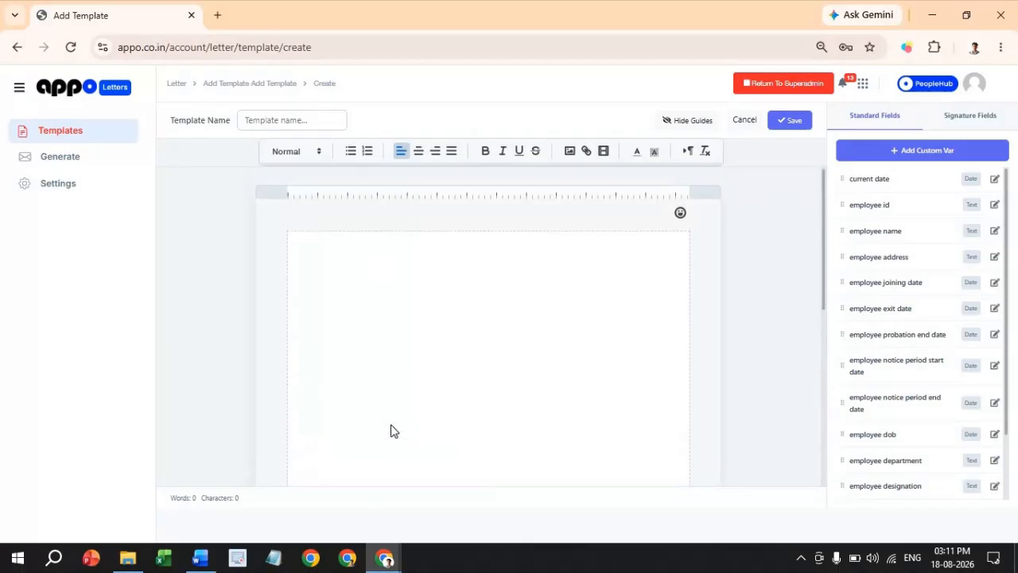
{"action": "left_click", "coordinate": [48, 194]}
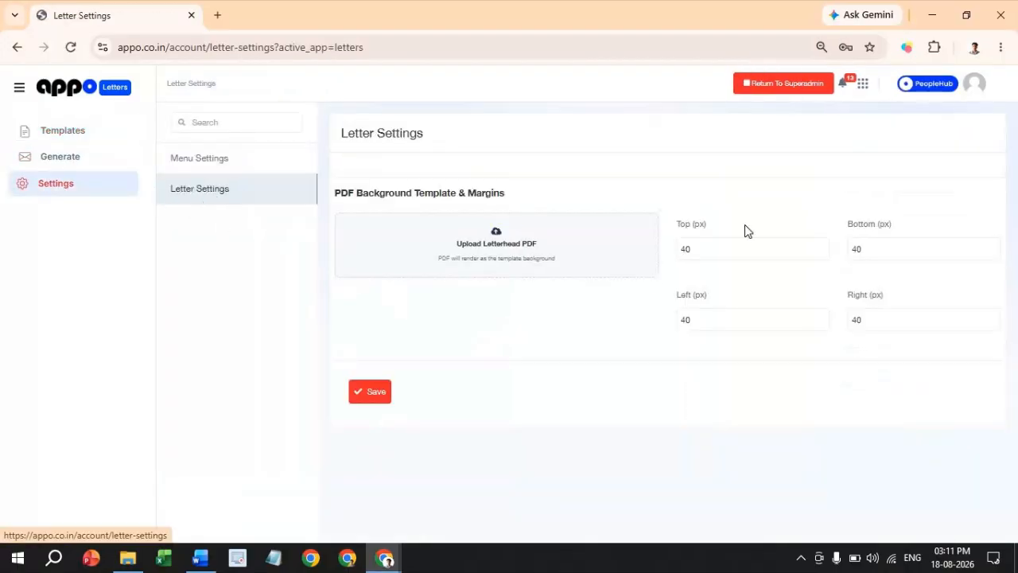
- Keep the top, bottom and left margins at 40 px, save, and return to Templates
{"action": "left_click", "coordinate": [679, 230]}
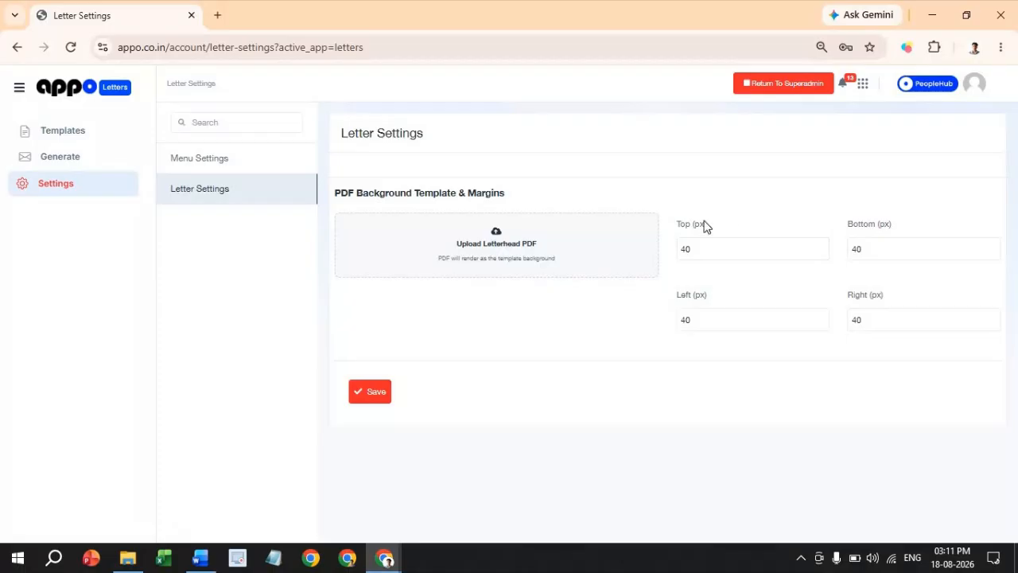
{"action": "left_click", "coordinate": [870, 249]}
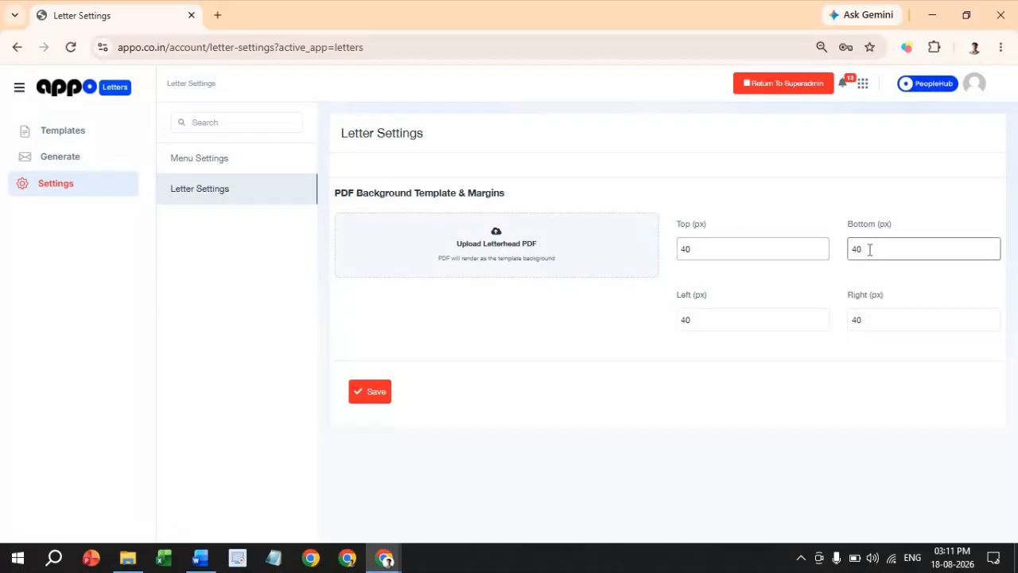
{"action": "left_click", "coordinate": [675, 228]}
{"action": "left_click", "coordinate": [689, 220]}
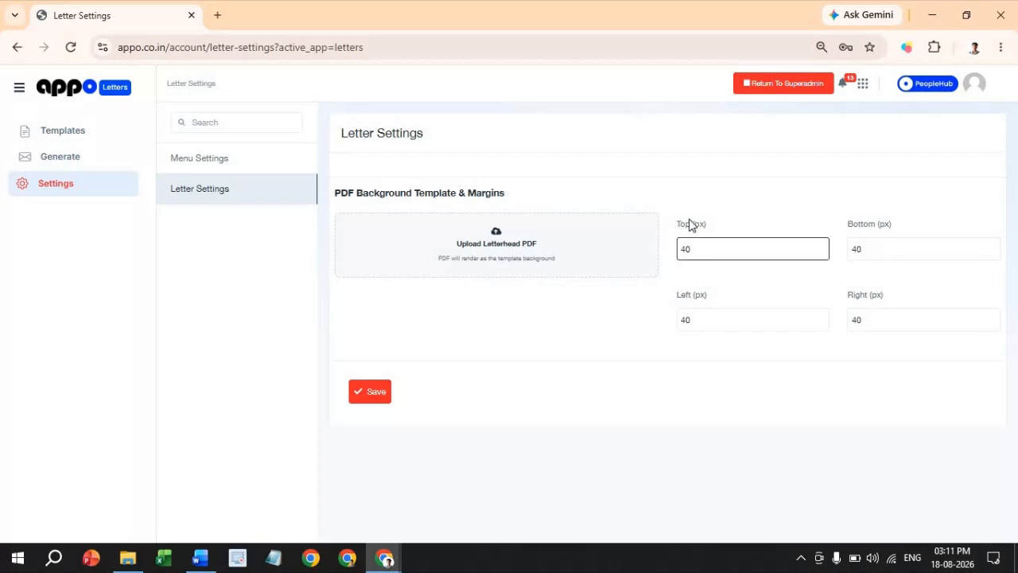
{"action": "left_click", "coordinate": [687, 323]}
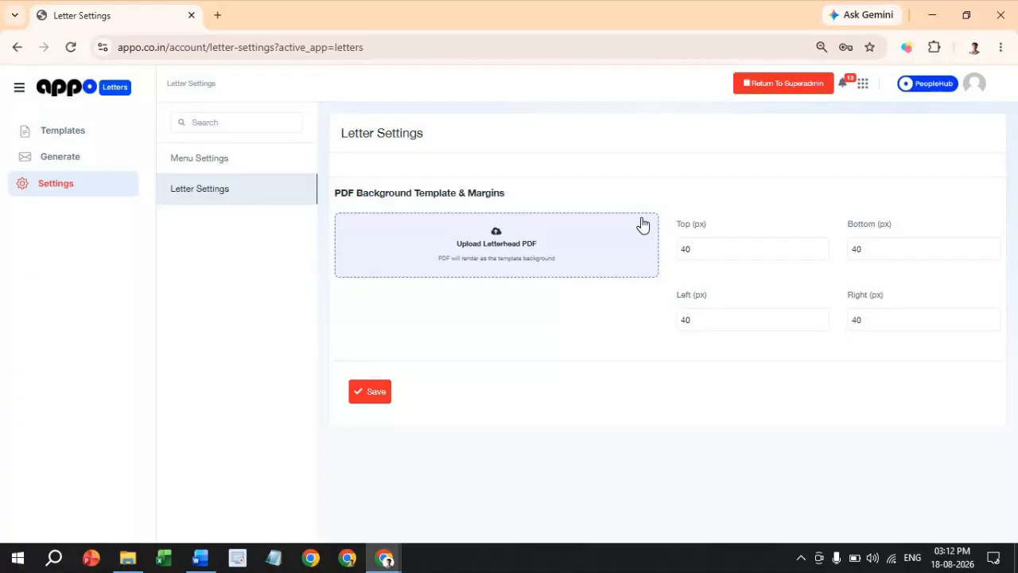
{"action": "left_click", "coordinate": [366, 402]}
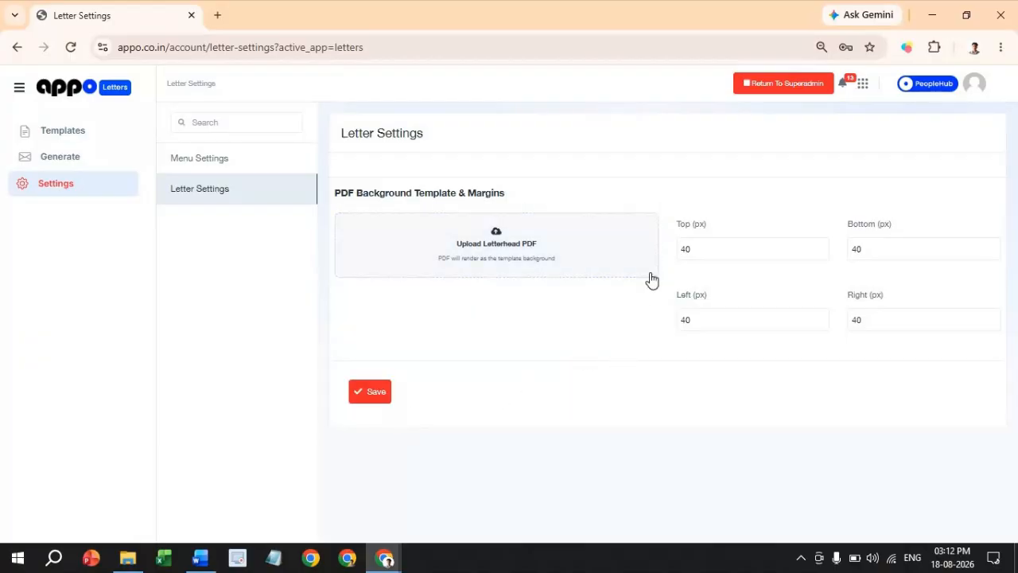
{"action": "left_click", "coordinate": [109, 137]}
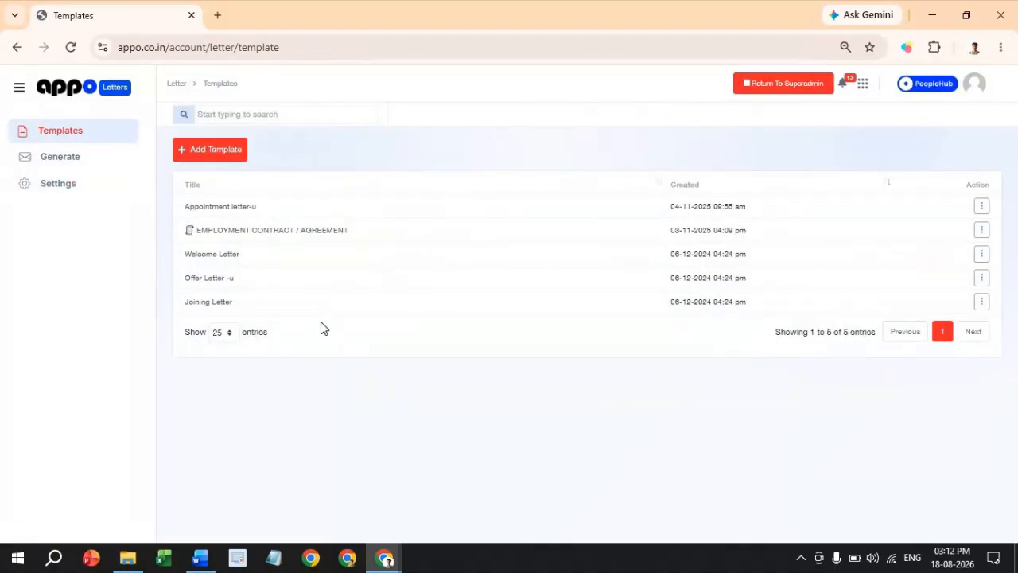
- Create a new template named 'Joining Agreement Letter'
{"action": "left_click", "coordinate": [228, 160]}
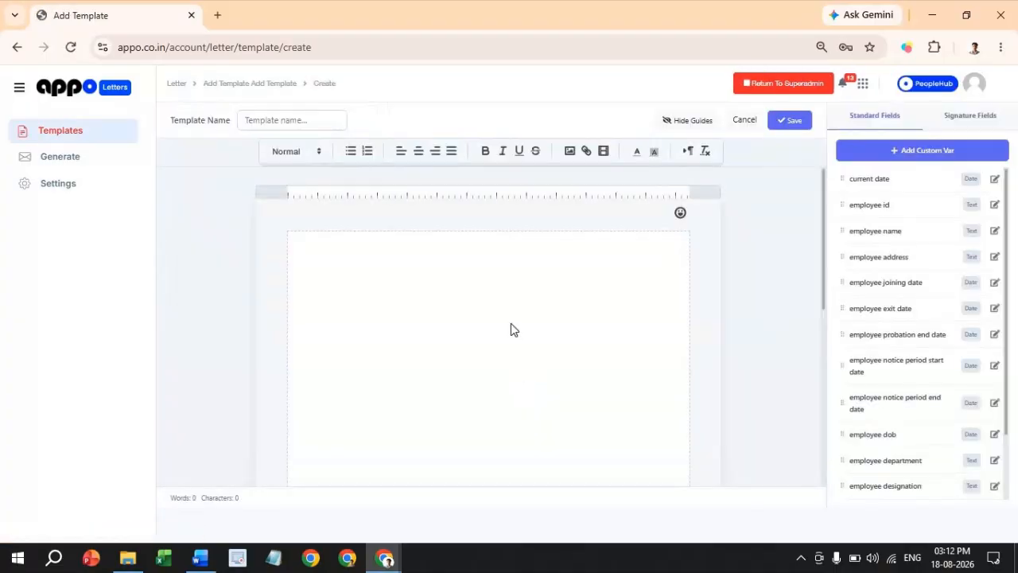
{"action": "left_click", "coordinate": [317, 121]}
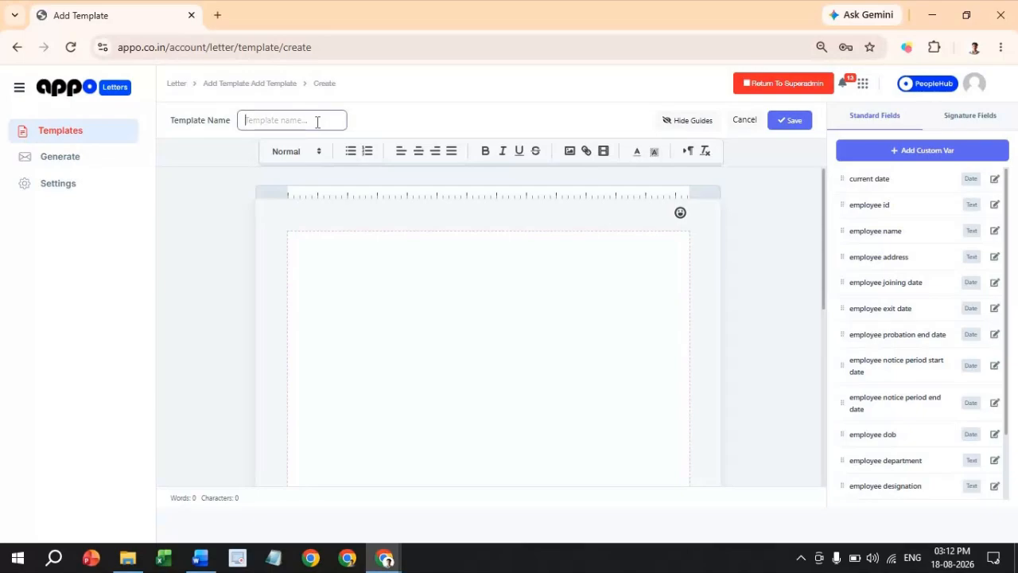
{"action": "type", "text": "Joining Agreement Letter"}
{"action": "left_click", "coordinate": [393, 347]}
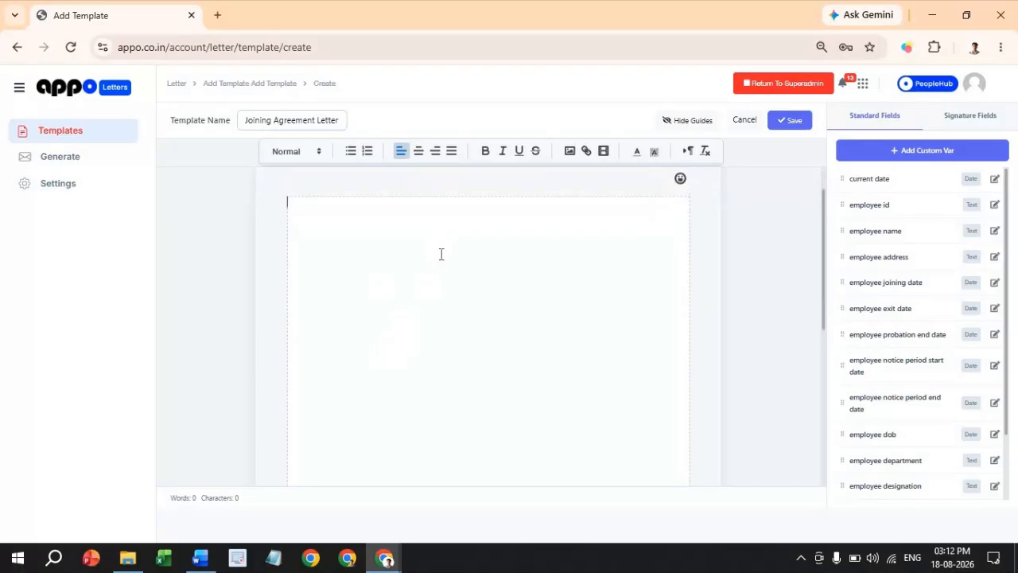
- Make 'Joining Agreement Letter' the body's centred Heading 1 title, with a left-aligned line below
{"action": "triple_click", "coordinate": [280, 119]}
{"action": "key", "text": "ctrl+c"}
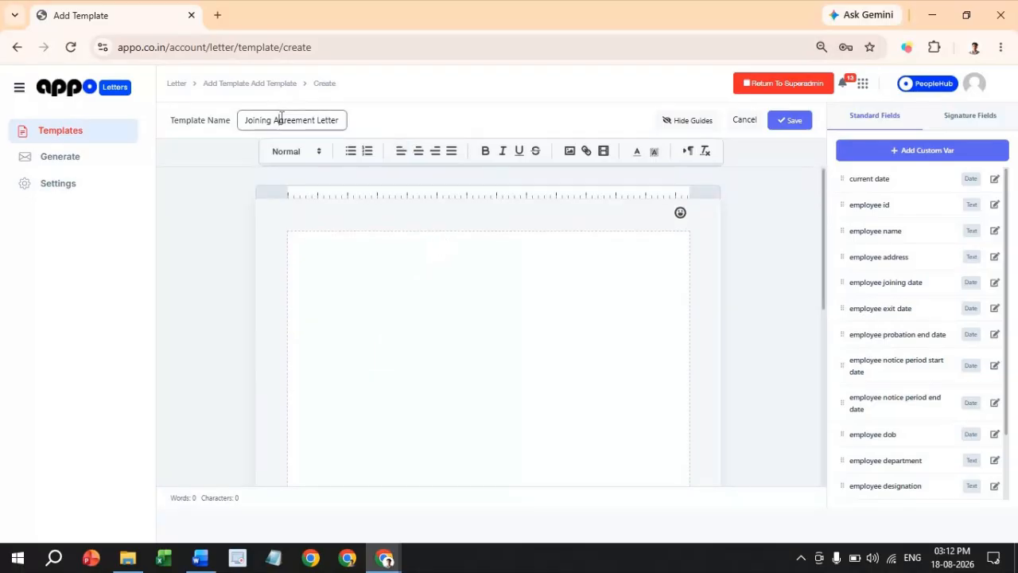
{"action": "left_click", "coordinate": [426, 302]}
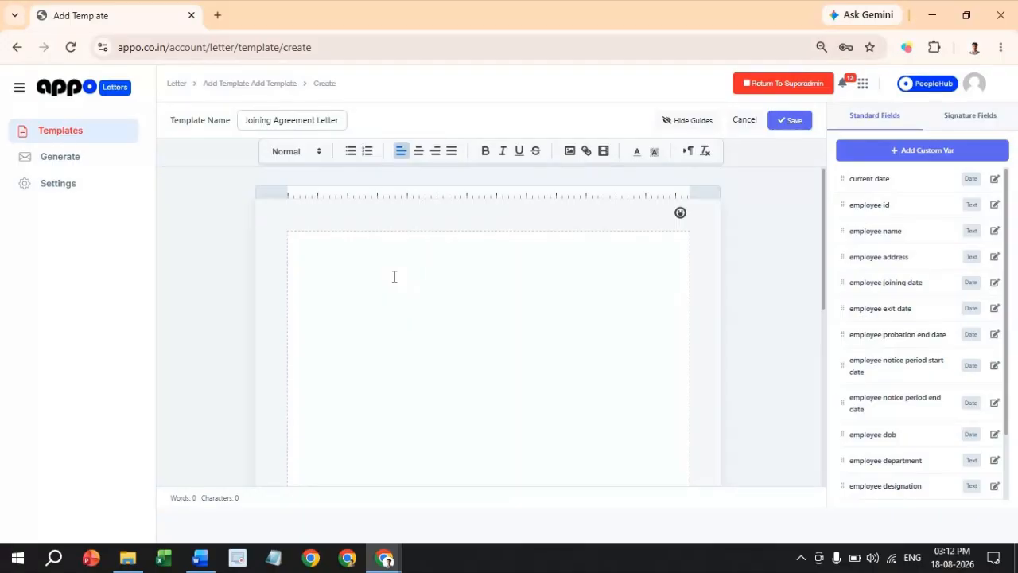
{"action": "key", "text": "ctrl+v"}
{"action": "left_click_drag", "start_coordinate": [395, 241], "coordinate": [286, 239]}
{"action": "left_click", "coordinate": [307, 152]}
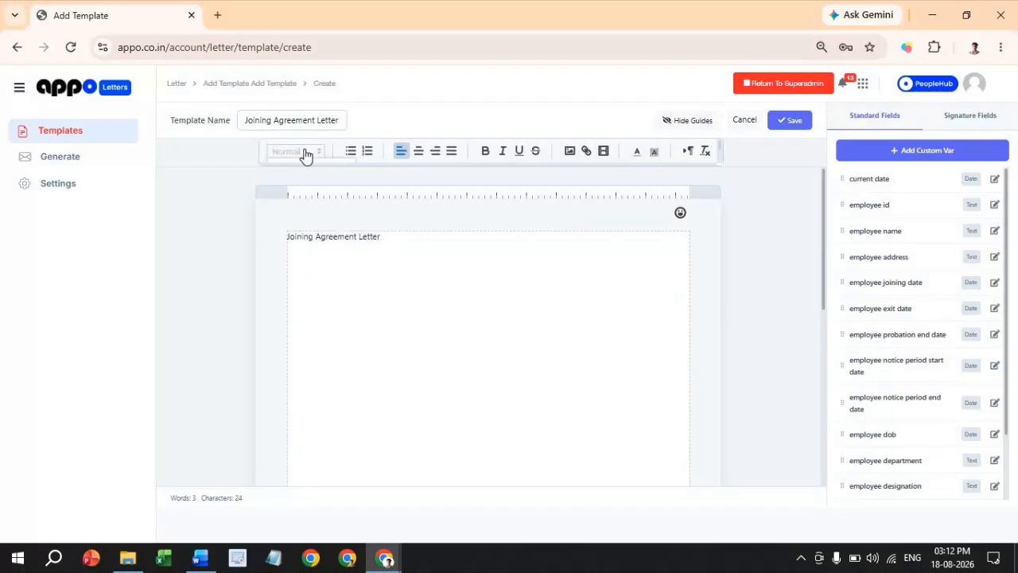
{"action": "left_click", "coordinate": [307, 153]}
{"action": "left_click", "coordinate": [491, 236]}
{"action": "left_click_drag", "start_coordinate": [482, 239], "coordinate": [286, 241]}
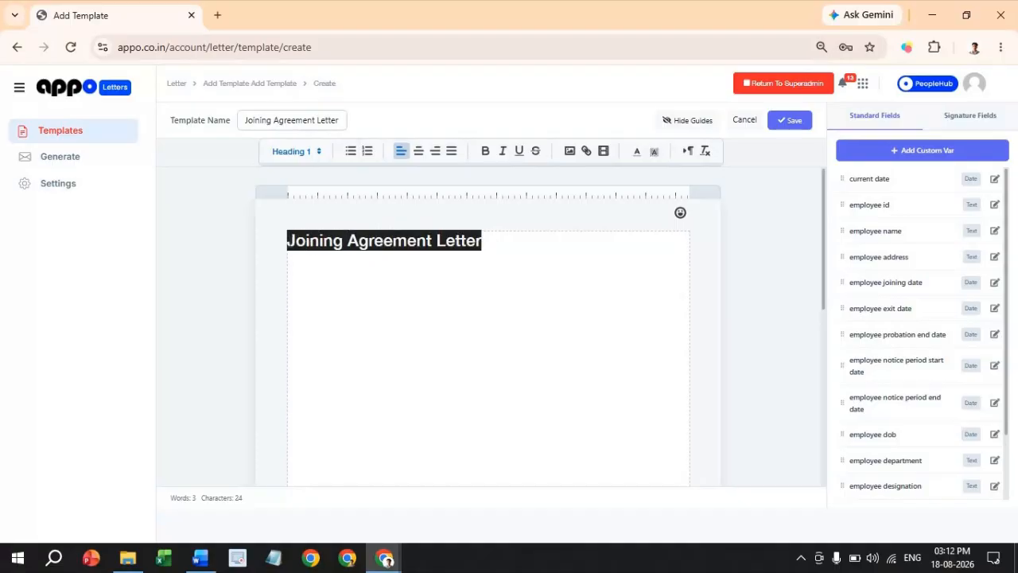
{"action": "left_click", "coordinate": [420, 152]}
{"action": "left_click", "coordinate": [637, 246]}
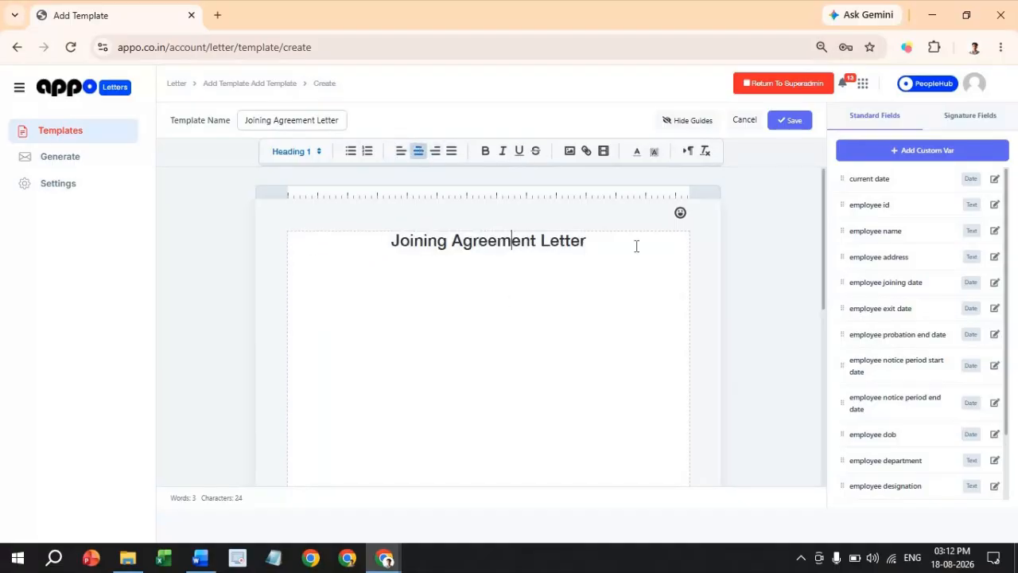
{"action": "key", "text": "Return"}
{"action": "left_click", "coordinate": [401, 151]}
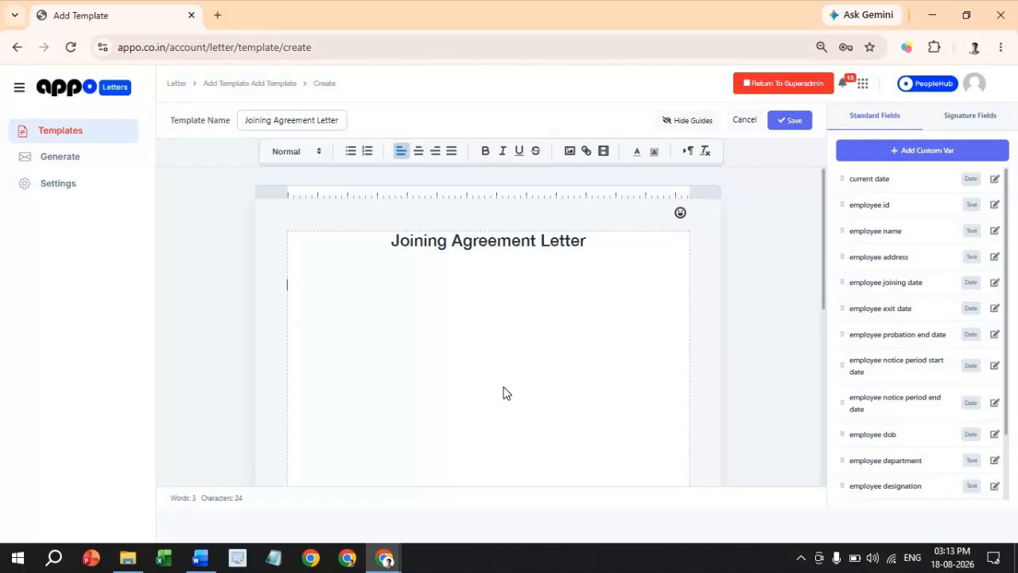
- Copy all the letter text from the Word document and paste it into the template
{"action": "left_click", "coordinate": [209, 562]}
{"action": "scroll", "coordinate": [358, 389], "scroll_direction": "down", "scroll_amount": 5}
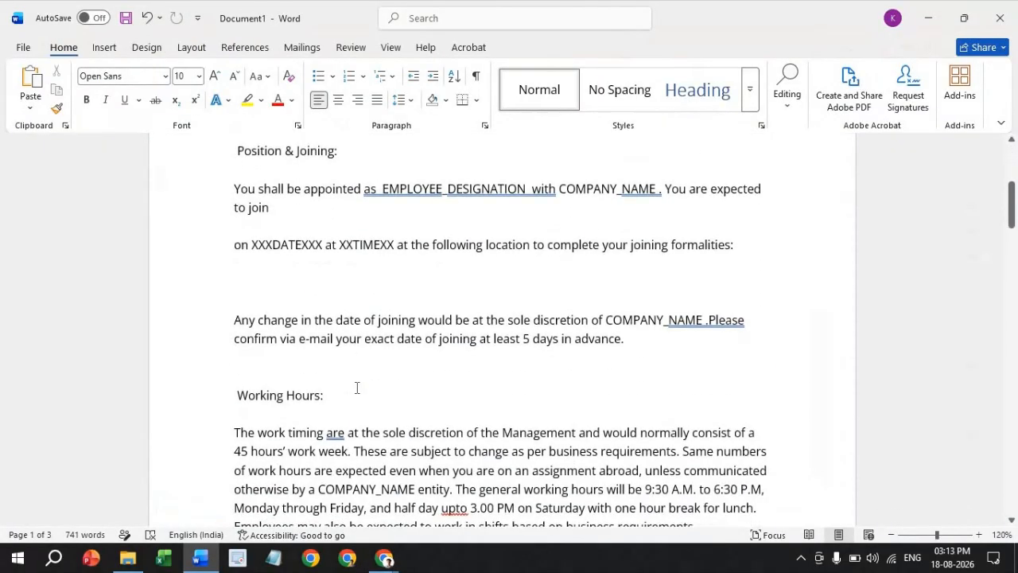
{"action": "key", "text": "ctrl+a"}
{"action": "scroll", "coordinate": [358, 393], "scroll_direction": "down", "scroll_amount": 3}
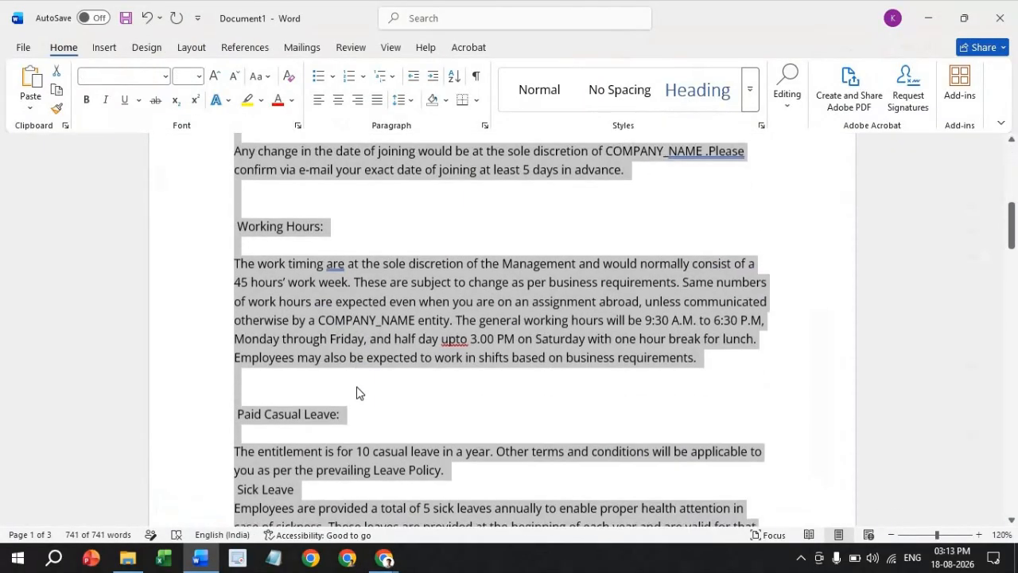
{"action": "key", "text": "alt+Tab"}
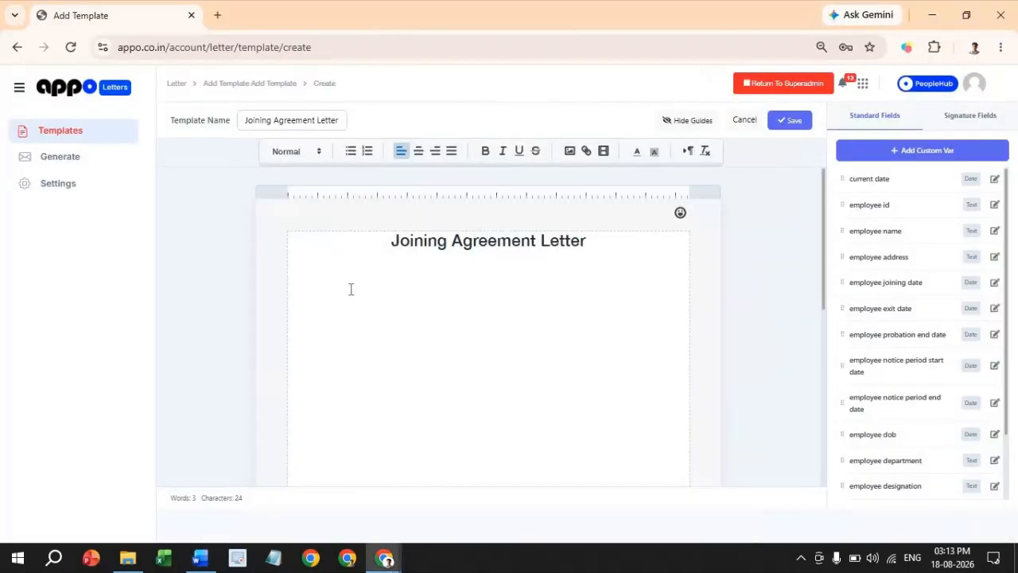
{"action": "key", "text": "ctrl+v"}
- Delete two blank lines above 'Dear Employee,', review the four-page letter, and place the caret after 'Date:'
{"action": "scroll", "coordinate": [370, 343], "scroll_direction": "down", "scroll_amount": 1}
{"action": "left_click", "coordinate": [338, 342]}
{"action": "key", "text": "BackSpace"}
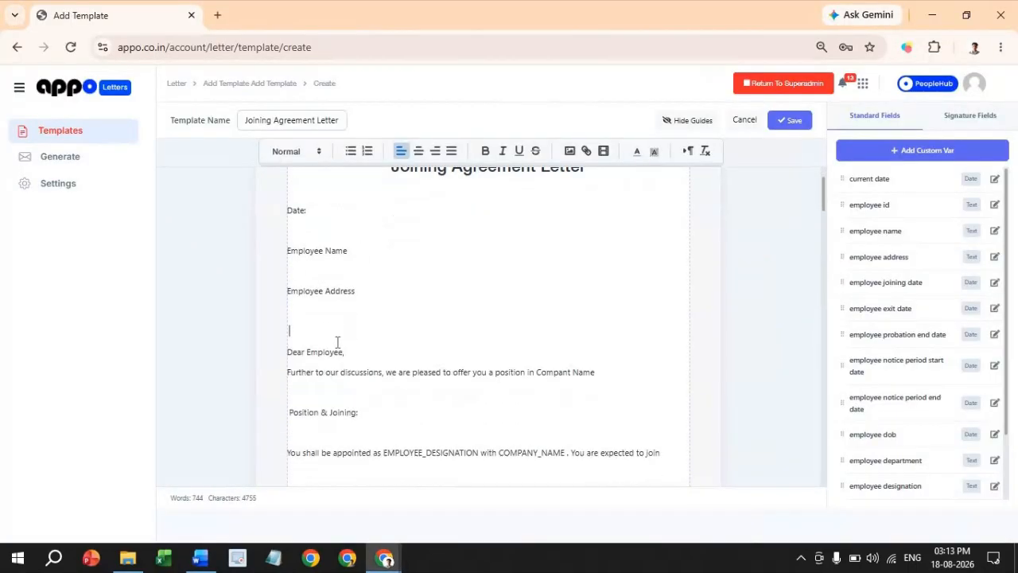
{"action": "key", "text": "BackSpace"}
{"action": "scroll", "coordinate": [380, 375], "scroll_direction": "down", "scroll_amount": 2}
{"action": "scroll", "coordinate": [380, 377], "scroll_direction": "down", "scroll_amount": 15}
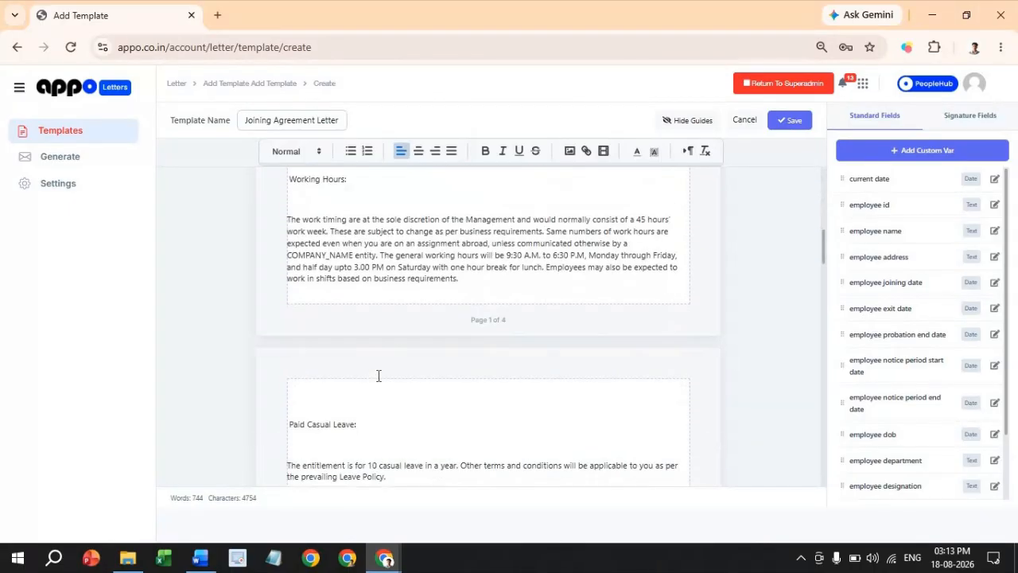
{"action": "scroll", "coordinate": [379, 375], "scroll_direction": "down", "scroll_amount": 20}
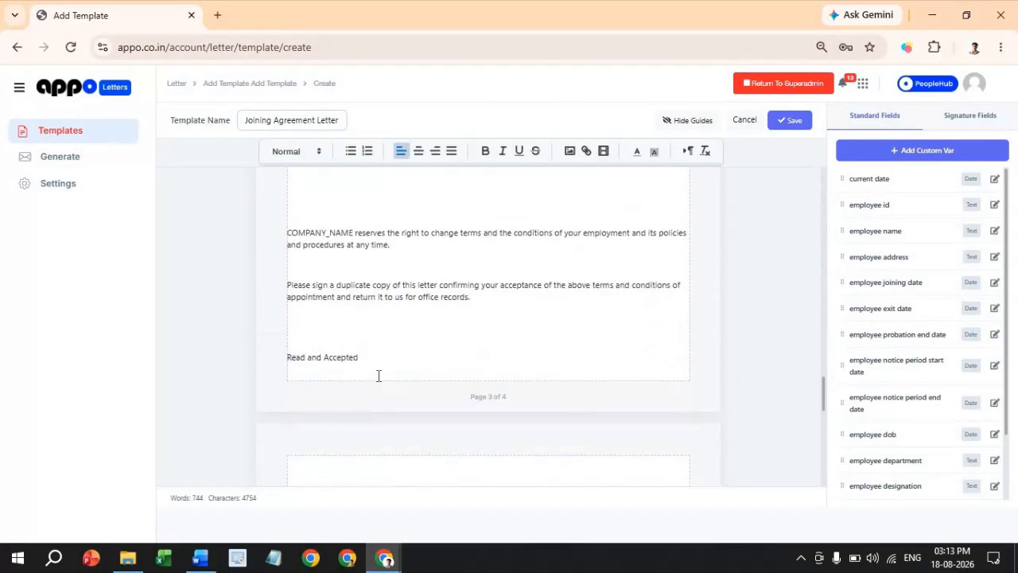
{"action": "scroll", "coordinate": [378, 375], "scroll_direction": "down", "scroll_amount": 2}
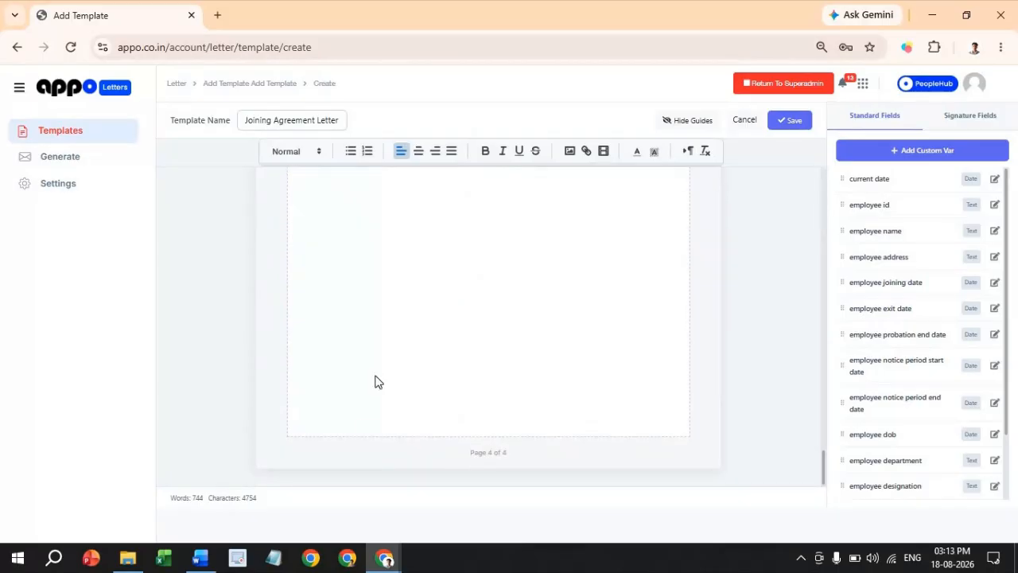
{"action": "scroll", "coordinate": [502, 379], "scroll_direction": "up", "scroll_amount": 20}
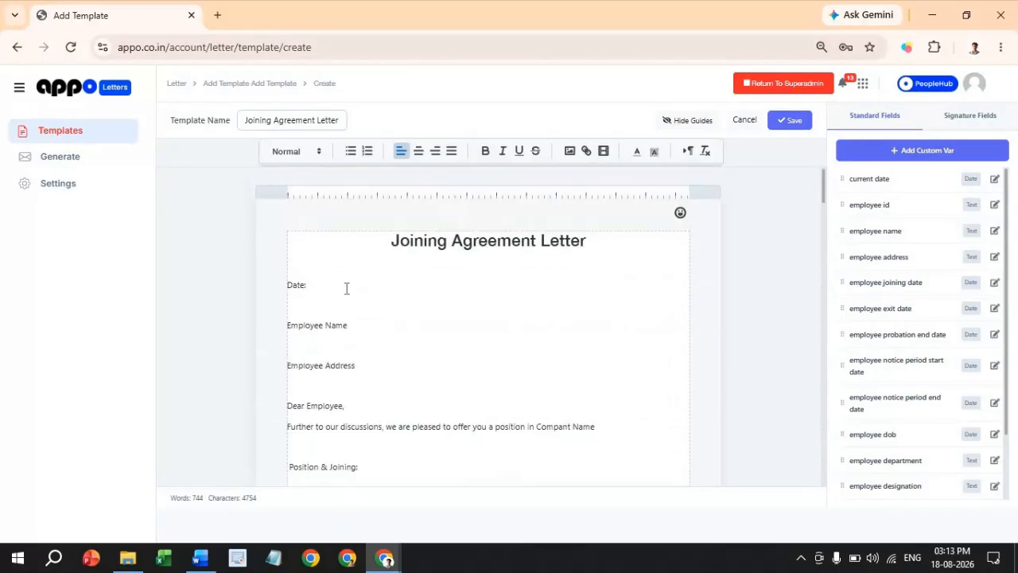
{"action": "left_click", "coordinate": [336, 286]}
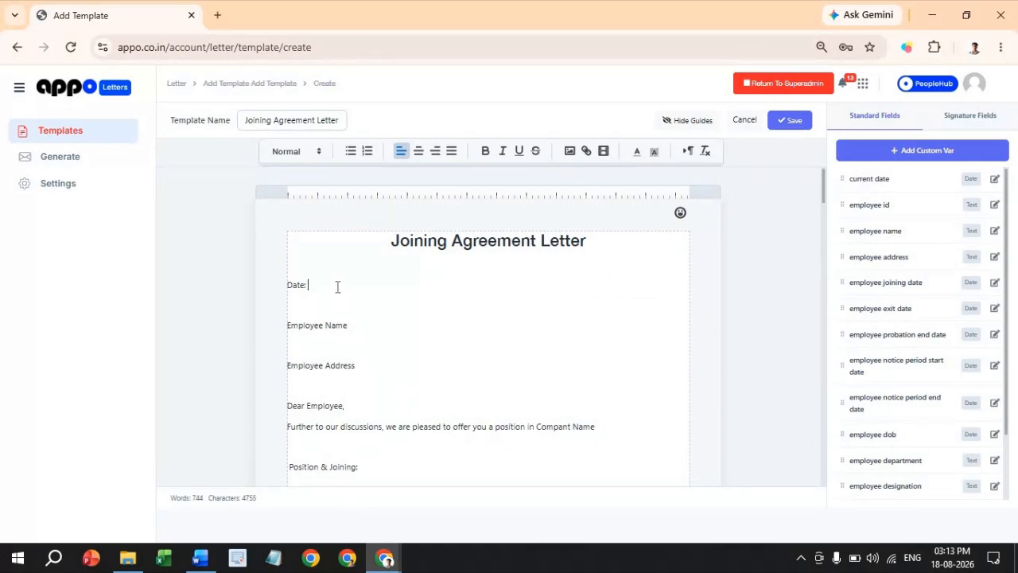
- Insert the current date after 'Date:' and swap the Employee Name and Address placeholders for fields
{"action": "left_click", "coordinate": [865, 179]}
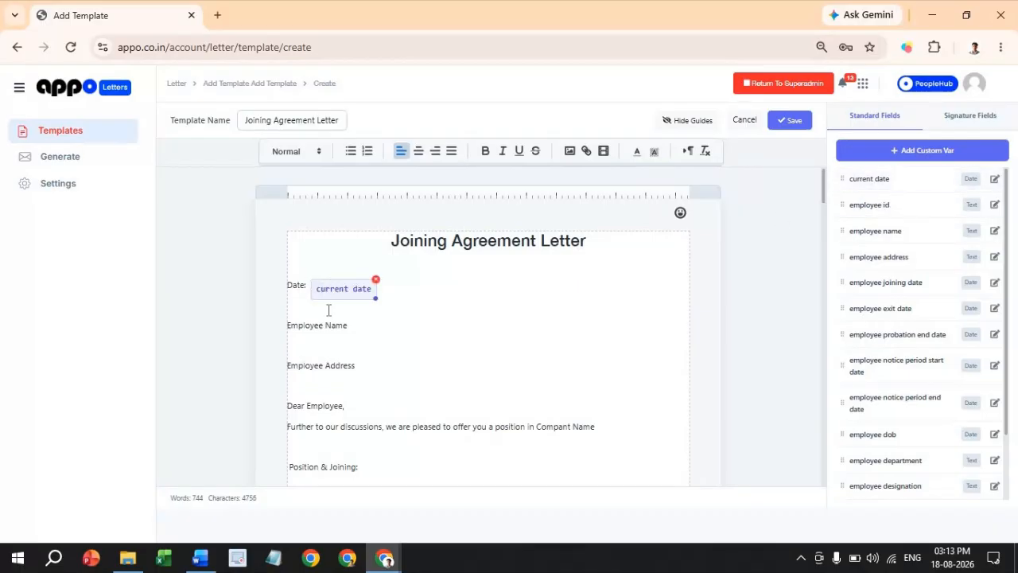
{"action": "triple_click", "coordinate": [264, 329]}
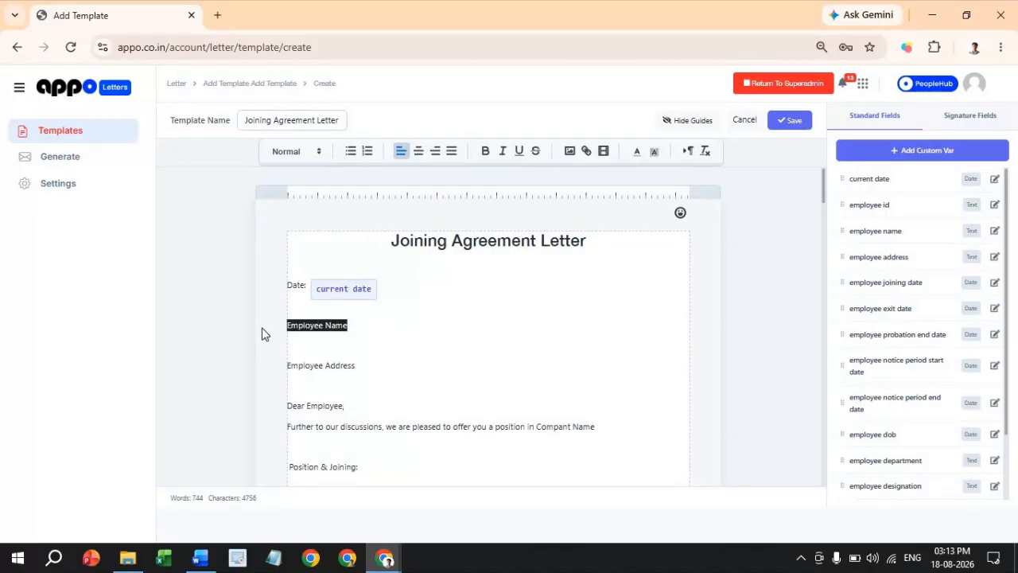
{"action": "left_click", "coordinate": [875, 236]}
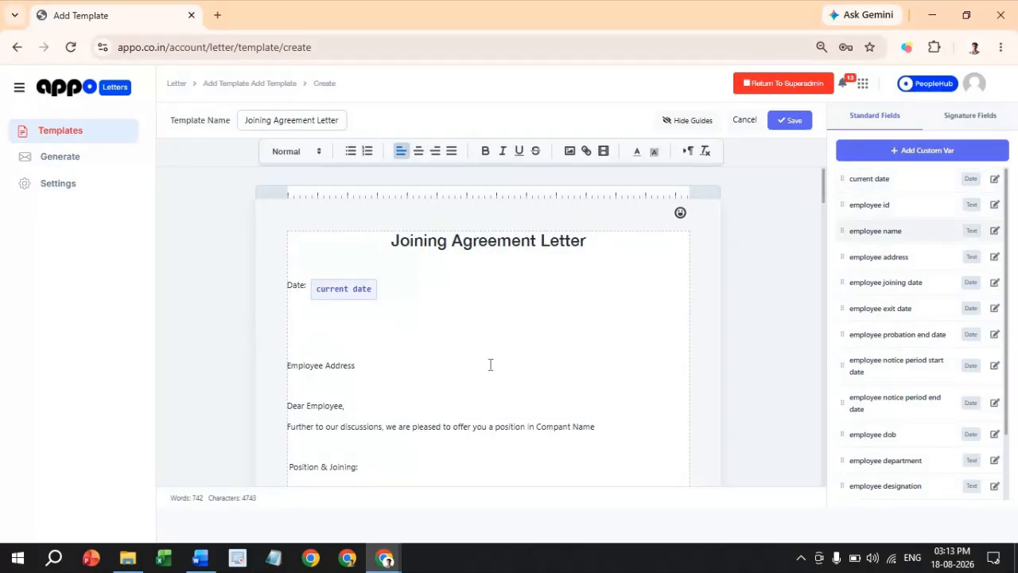
{"action": "triple_click", "coordinate": [264, 365]}
{"action": "key", "text": "BackSpace"}
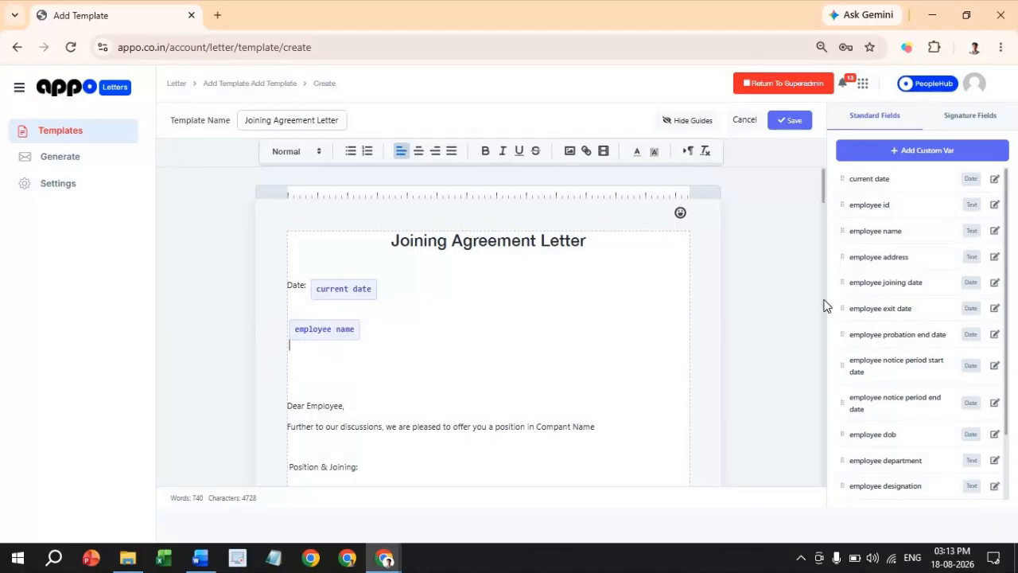
{"action": "left_click", "coordinate": [882, 261]}
- Replace 'Employee' in the 'Dear Employee,' greeting with the employee name field
{"action": "scroll", "coordinate": [335, 339], "scroll_direction": "down", "scroll_amount": 1}
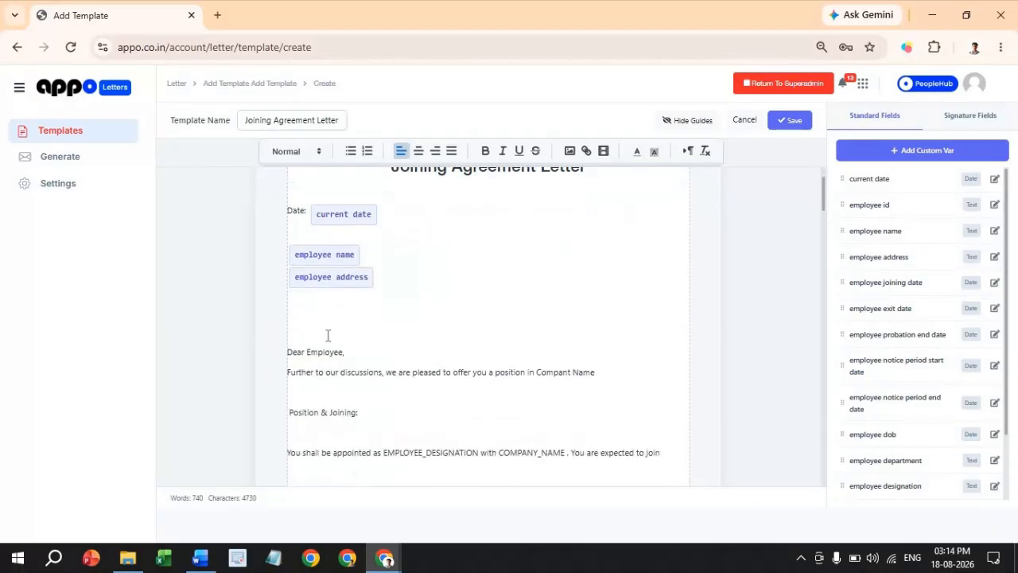
{"action": "left_click", "coordinate": [327, 335]}
{"action": "key", "text": "BackSpace"}
{"action": "key", "text": "BackSpace"}
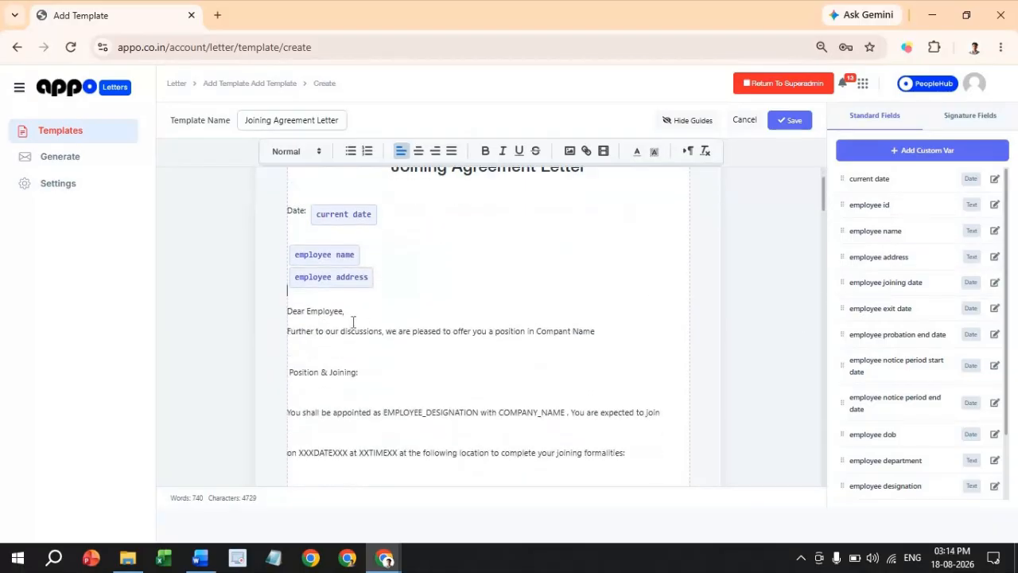
{"action": "double_click", "coordinate": [343, 311]}
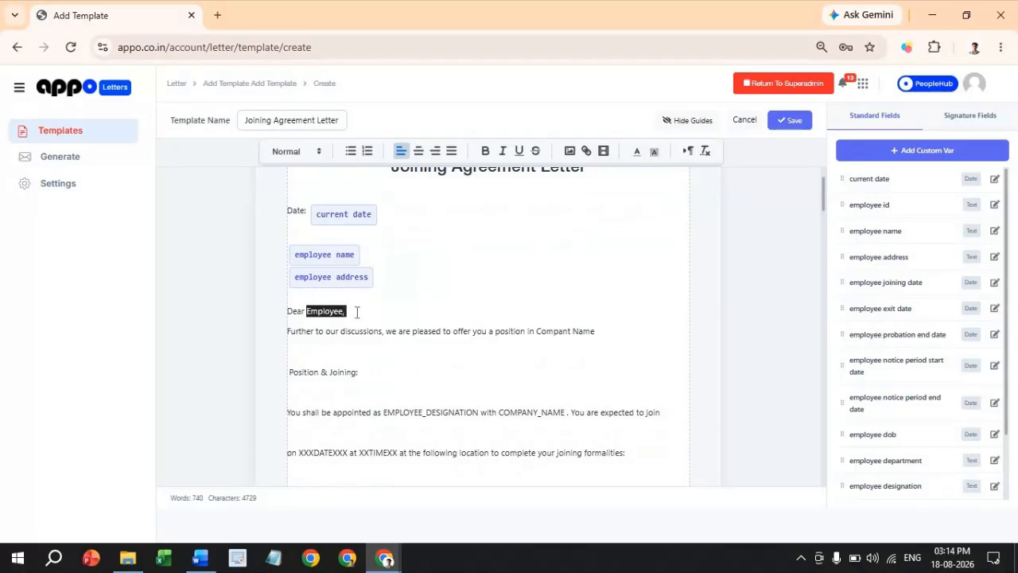
{"action": "key", "text": "BackSpace"}
{"action": "left_click", "coordinate": [875, 231]}
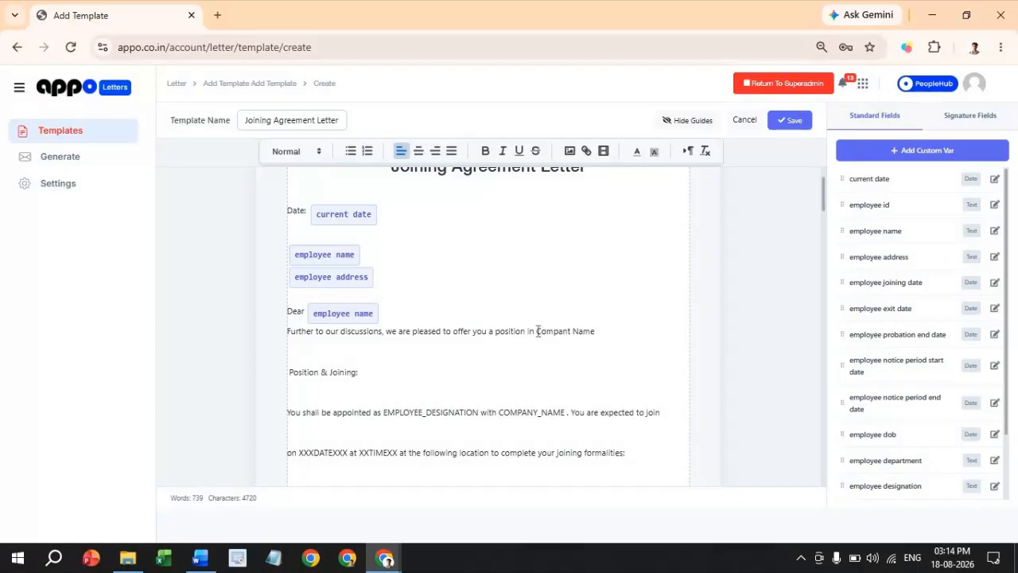
- Replace the misspelled 'Compant Name' placeholder with the company name field
{"action": "left_click_drag", "start_coordinate": [536, 331], "coordinate": [616, 334]}
{"action": "key", "text": "BackSpace"}
{"action": "scroll", "coordinate": [891, 375], "scroll_direction": "down", "scroll_amount": 2}
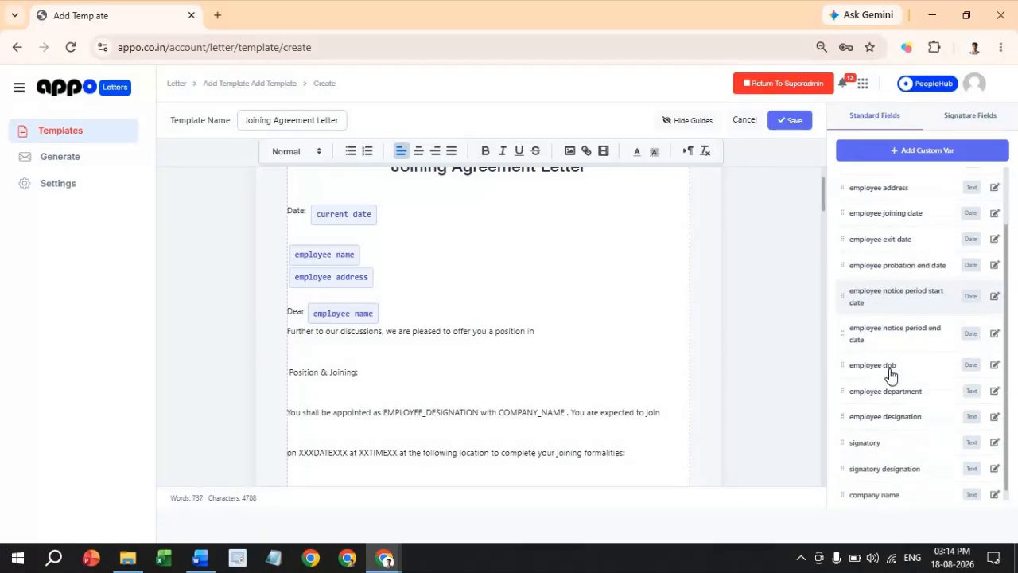
{"action": "left_click", "coordinate": [877, 491]}
{"action": "scroll", "coordinate": [548, 430], "scroll_direction": "down", "scroll_amount": 1}
- Bold the 'Position & Joining:' heading and delete the empty lines down to Working Hours
{"action": "triple_click", "coordinate": [284, 301]}
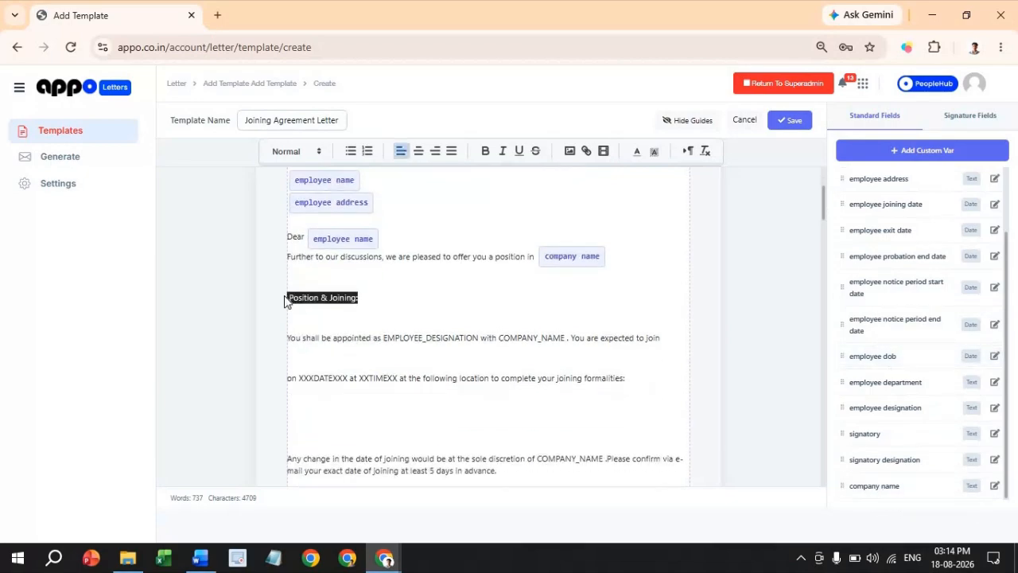
{"action": "left_click", "coordinate": [486, 151]}
{"action": "left_click", "coordinate": [311, 316]}
{"action": "key", "text": "BackSpace"}
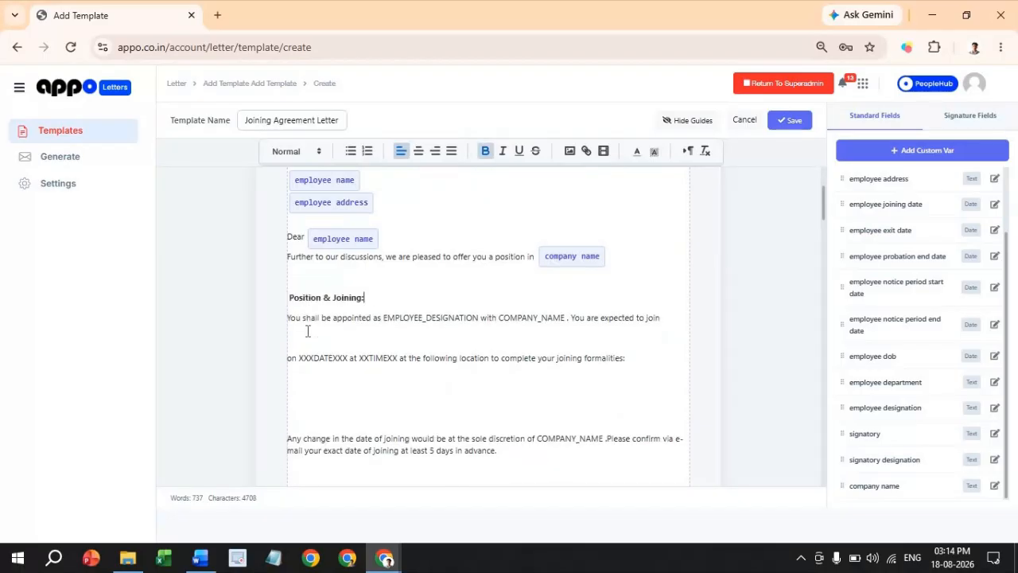
{"action": "left_click", "coordinate": [310, 340]}
{"action": "key", "text": "BackSpace"}
{"action": "left_click", "coordinate": [294, 356]}
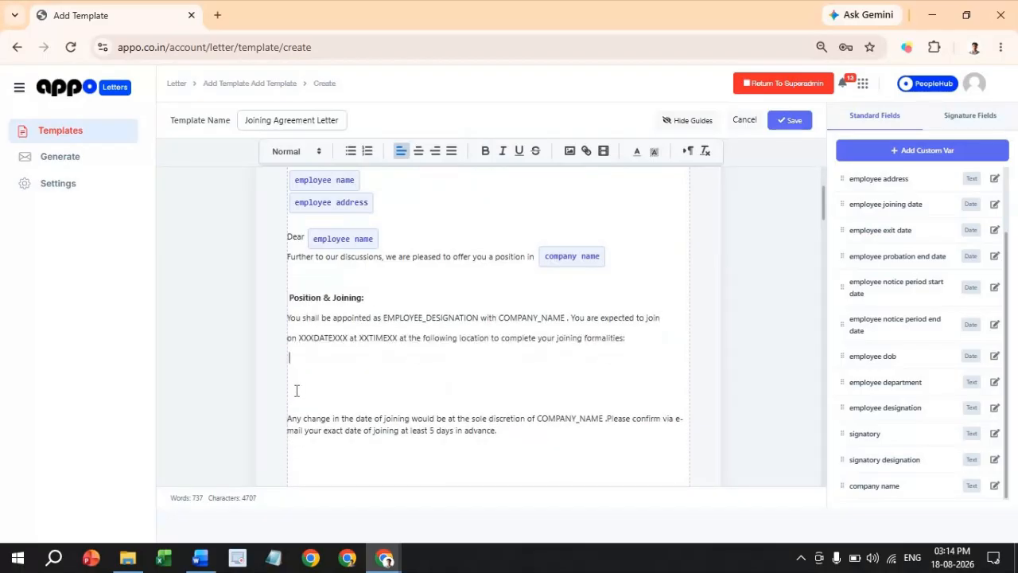
{"action": "key", "text": "BackSpace"}
{"action": "key", "text": "BackSpace"}
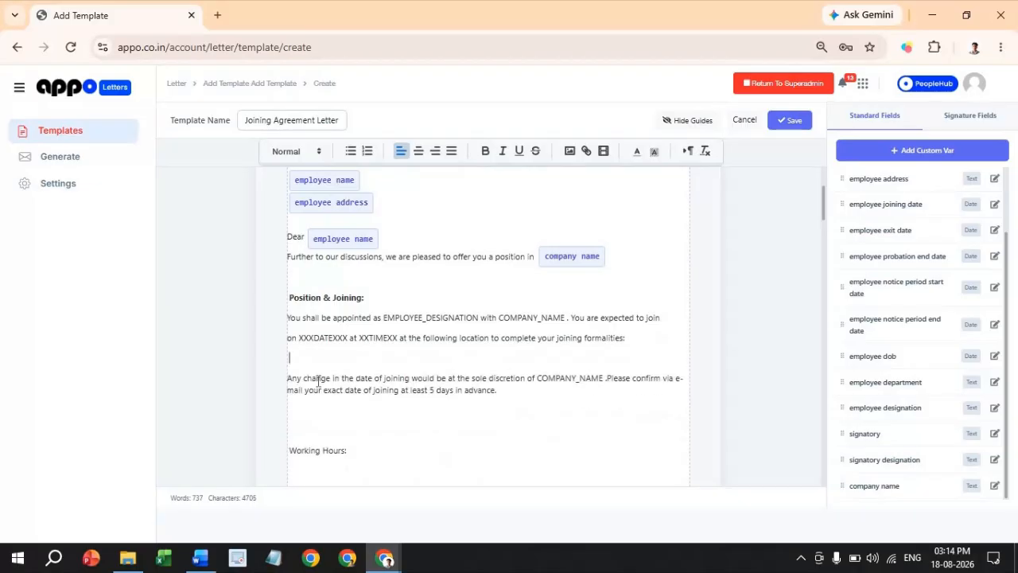
{"action": "key", "text": "BackSpace"}
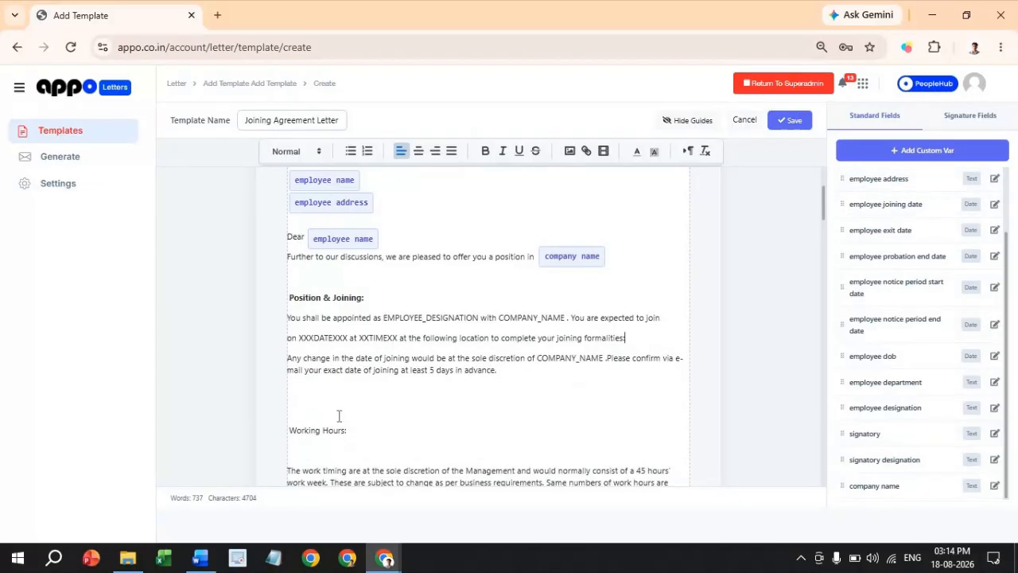
{"action": "key", "text": "BackSpace"}
- Bold the 'Working Hours:' heading and remove the empty line beneath it
{"action": "left_click_drag", "start_coordinate": [257, 409], "coordinate": [347, 410]}
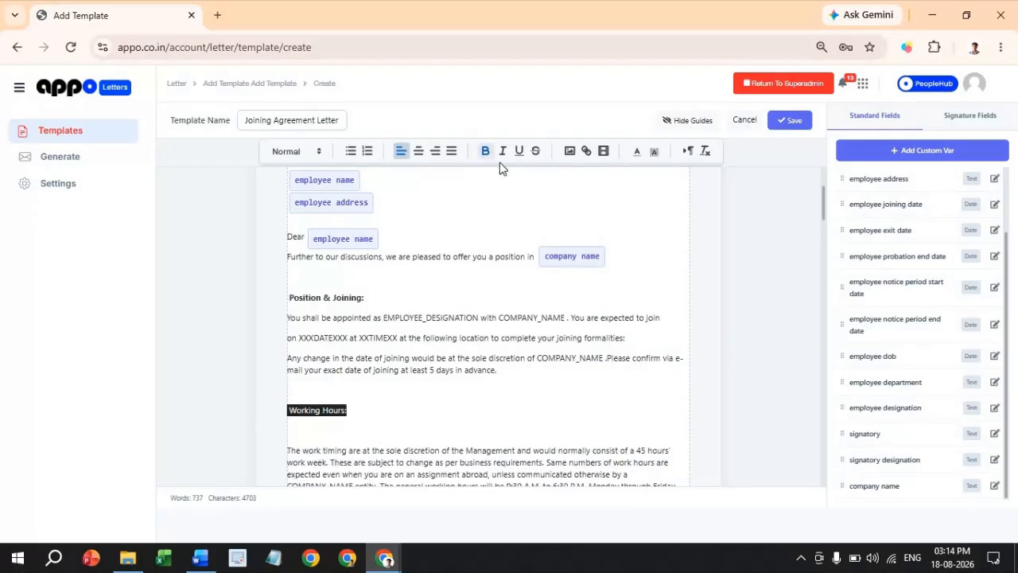
{"action": "key", "text": "ctrl+b"}
{"action": "scroll", "coordinate": [331, 294], "scroll_direction": "down", "scroll_amount": 2}
{"action": "left_click", "coordinate": [330, 293]}
{"action": "key", "text": "BackSpace"}
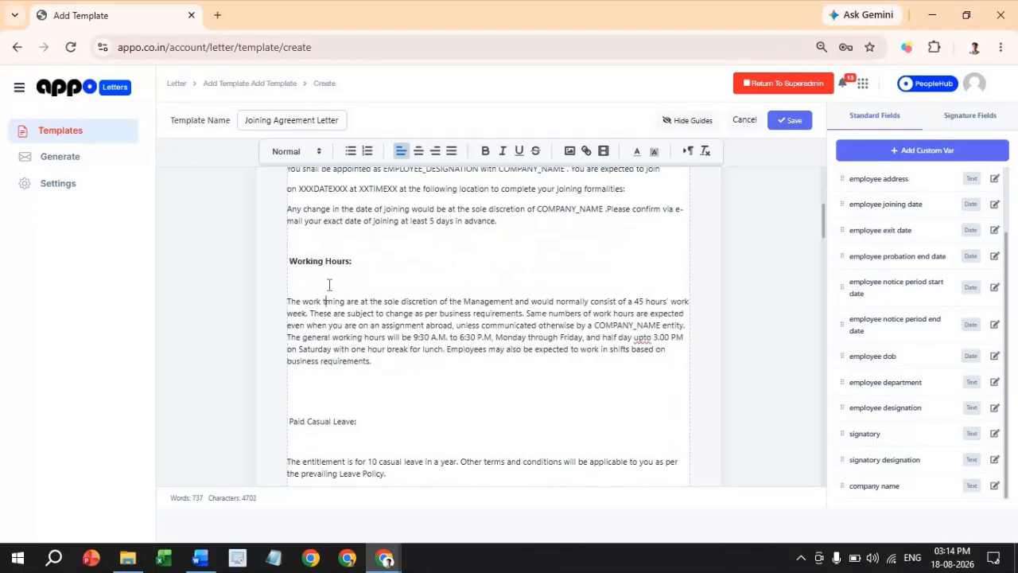
{"action": "type", "text": "i"}
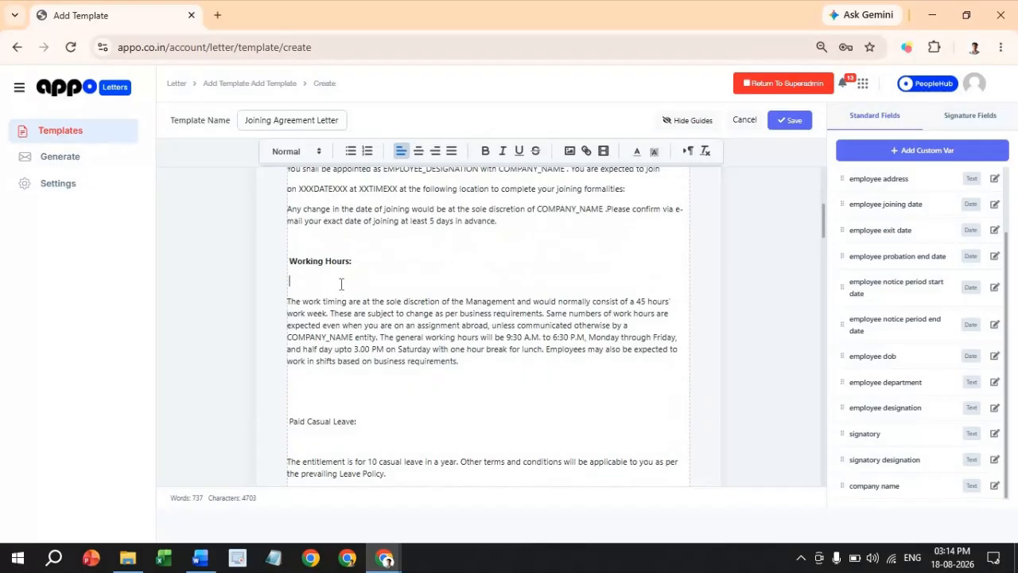
{"action": "key", "text": "BackSpace"}
{"action": "scroll", "coordinate": [826, 328], "scroll_direction": "up", "scroll_amount": 3}
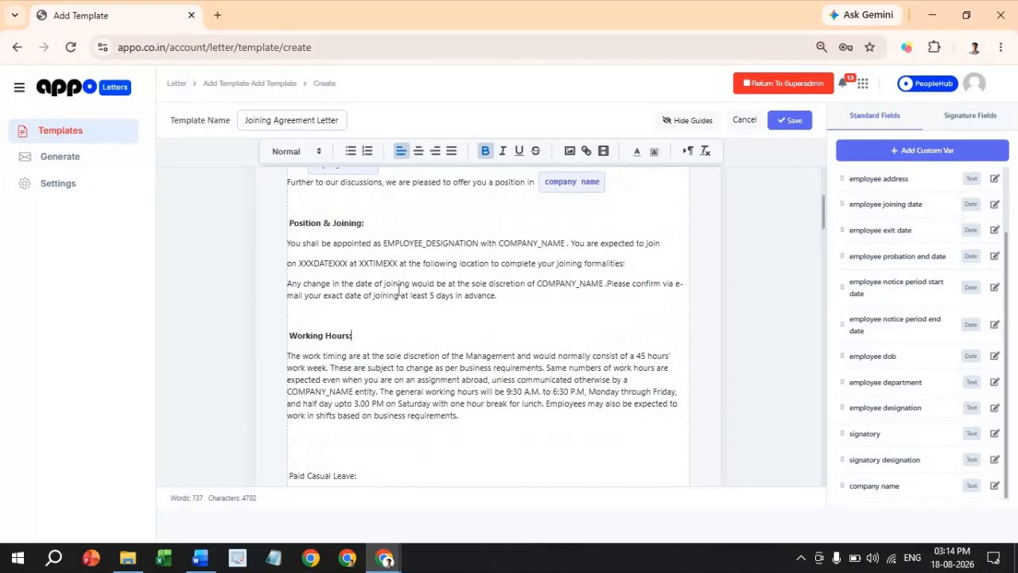
{"action": "scroll", "coordinate": [560, 254], "scroll_direction": "down", "scroll_amount": 2}
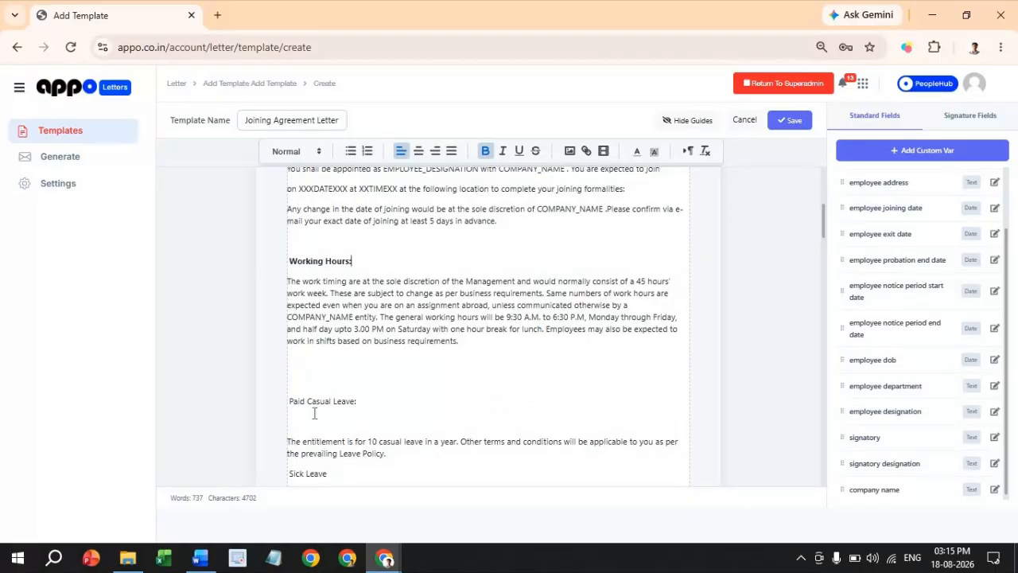
- Bold 'Paid Casual Leave:' and clear extra blank lines through the leave and salary sections
{"action": "triple_click", "coordinate": [336, 401]}
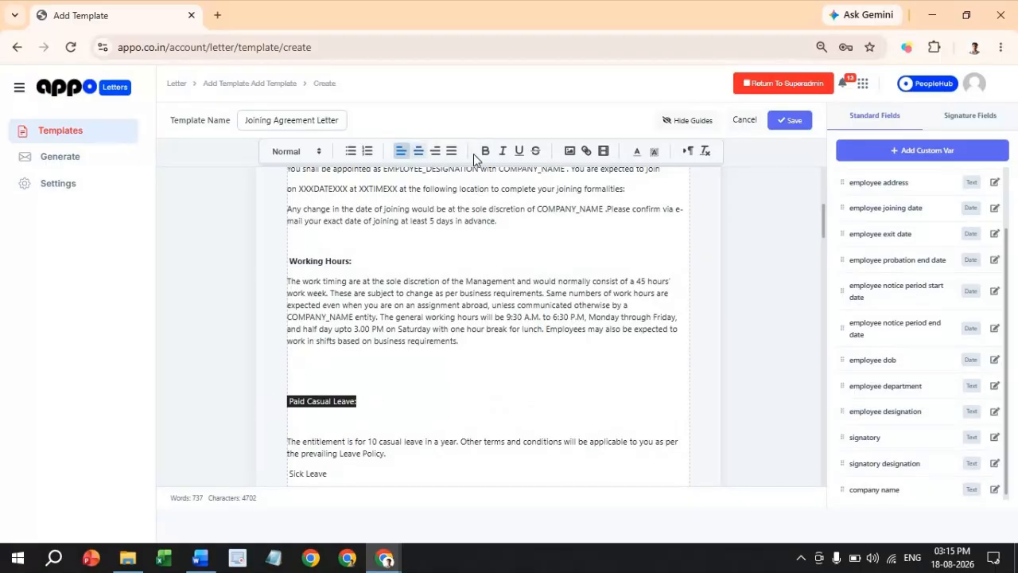
{"action": "left_click", "coordinate": [485, 151]}
{"action": "left_click", "coordinate": [306, 374]}
{"action": "key", "text": "BackSpace"}
{"action": "key", "text": "BackSpace"}
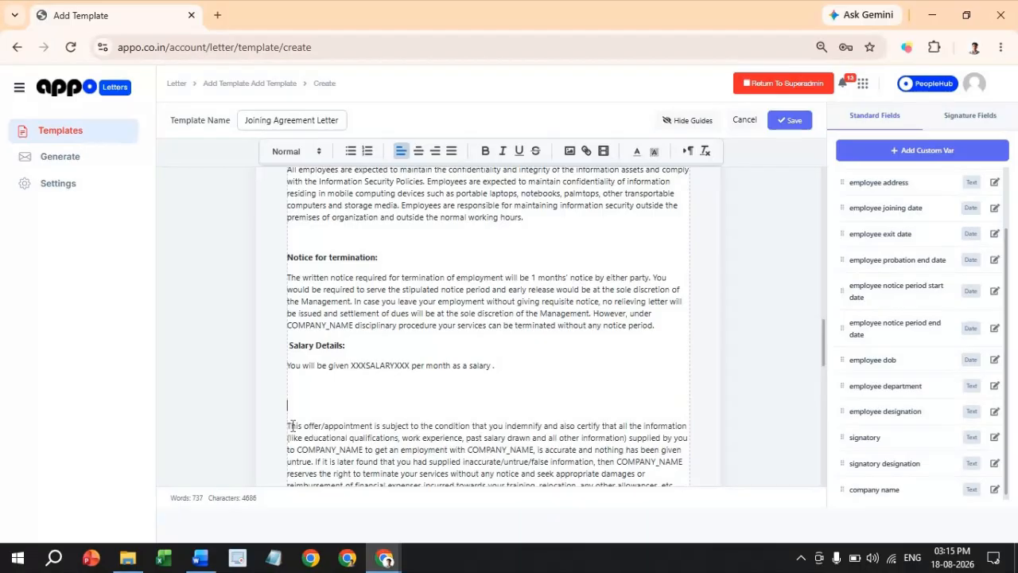
{"action": "key", "text": "BackSpace"}
{"action": "key", "text": "BackSpace"}
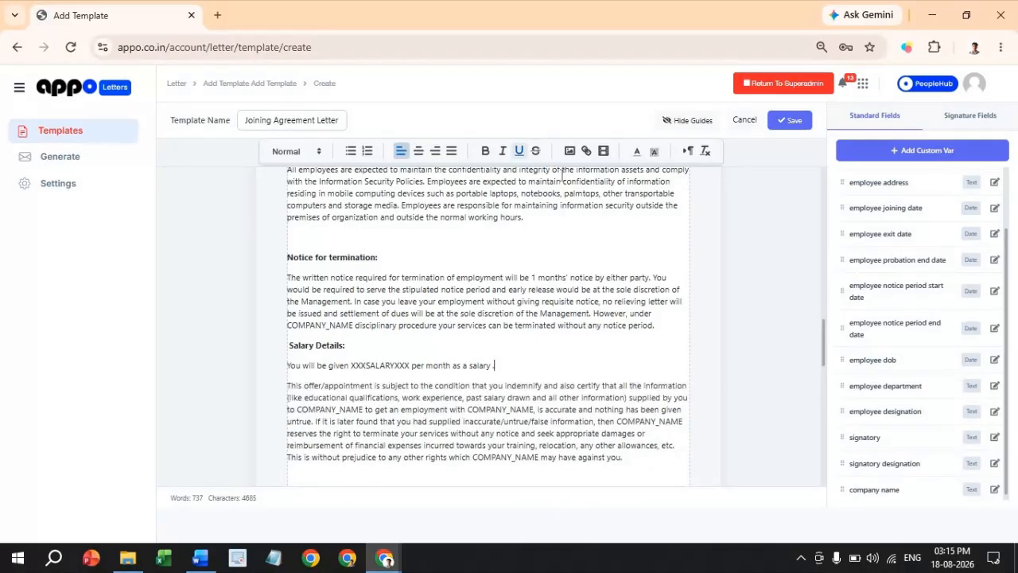
{"action": "scroll", "coordinate": [421, 324], "scroll_direction": "down", "scroll_amount": 4}
{"action": "left_click", "coordinate": [363, 284]}
- Remove the blank lines above 'Read and Accepted' and centre that line
{"action": "key", "text": "BackSpace"}
{"action": "key", "text": "BackSpace"}
{"action": "key", "text": "BackSpace"}
{"action": "scroll", "coordinate": [364, 284], "scroll_direction": "down", "scroll_amount": 1}
{"action": "left_click_drag", "start_coordinate": [363, 398], "coordinate": [287, 398]}
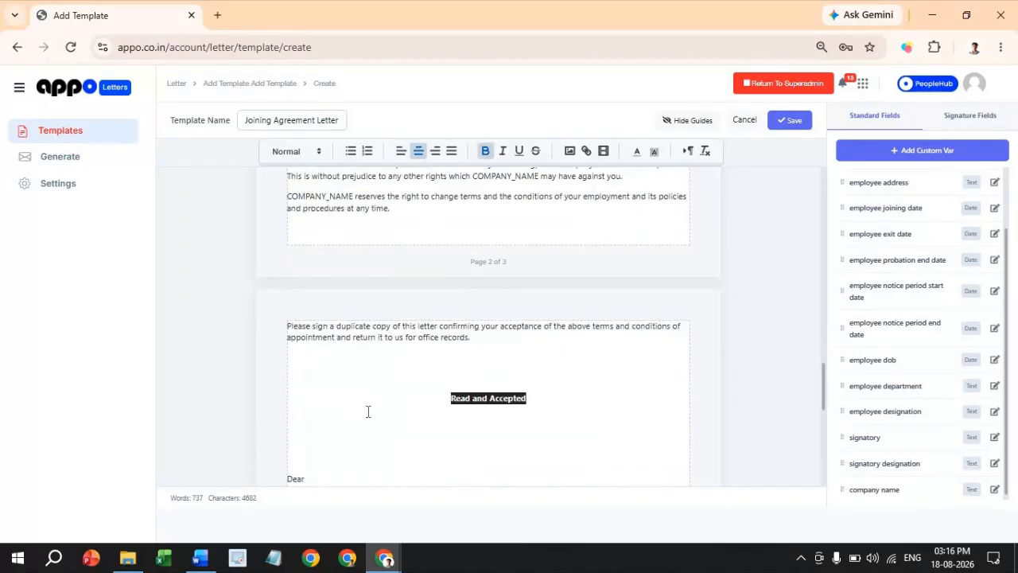
{"action": "left_click", "coordinate": [420, 151]}
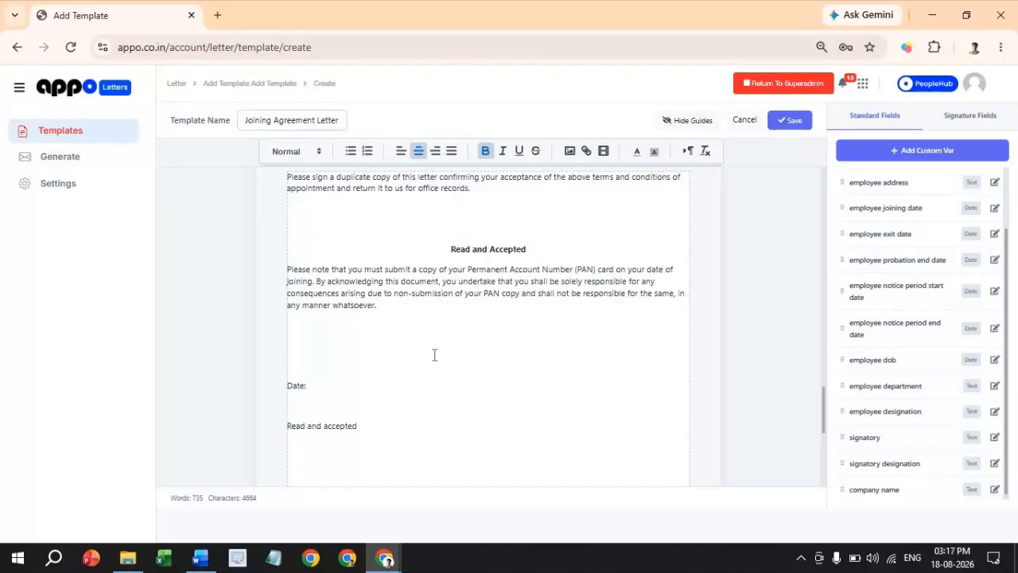
{"action": "left_click", "coordinate": [352, 363]}
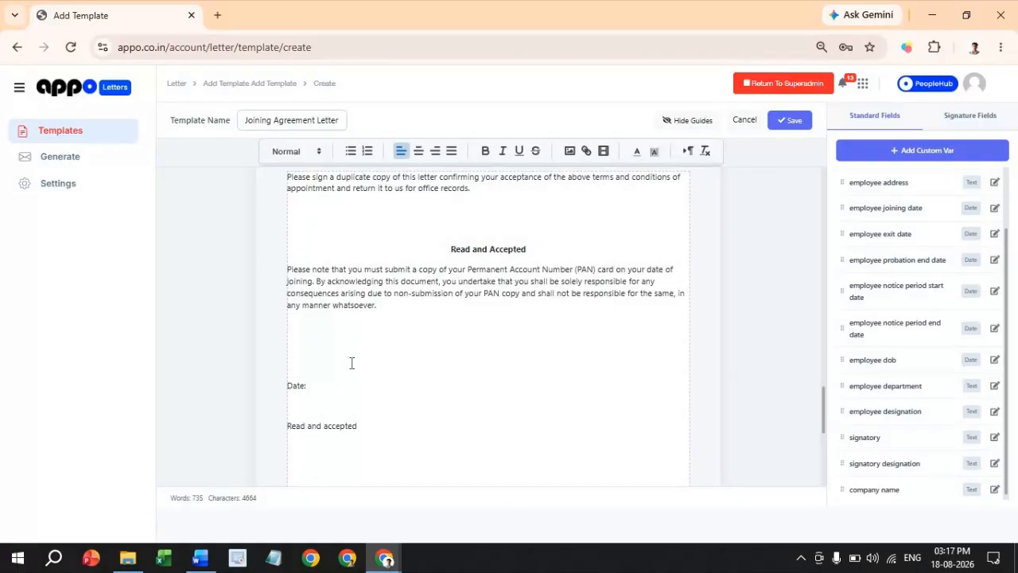
- Delete the trailing 'Date:' through 'Read and accepted' lines below the PAN paragraph
{"action": "scroll", "coordinate": [350, 367], "scroll_direction": "down", "scroll_amount": 1}
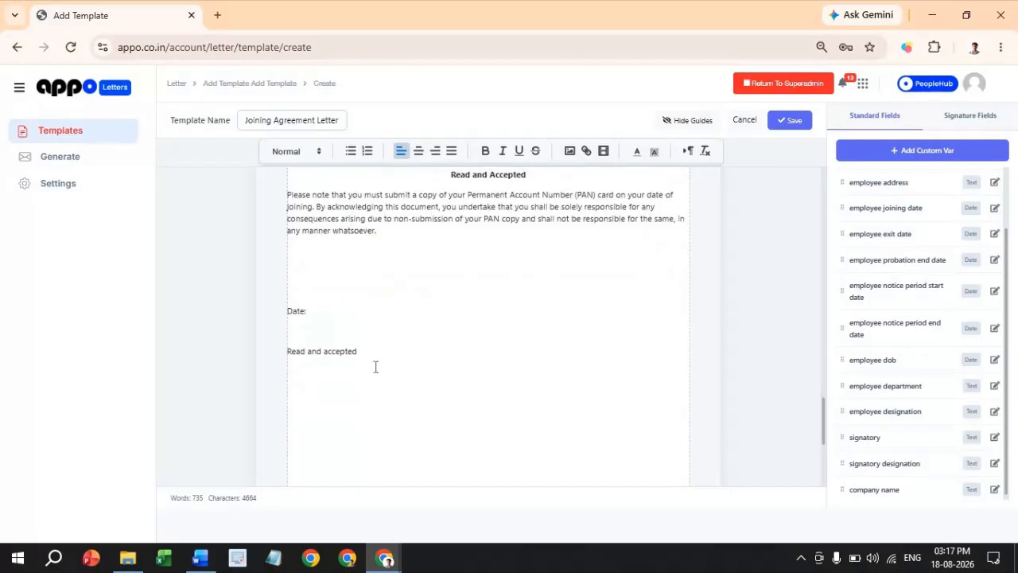
{"action": "scroll", "coordinate": [366, 295], "scroll_direction": "up", "scroll_amount": 2}
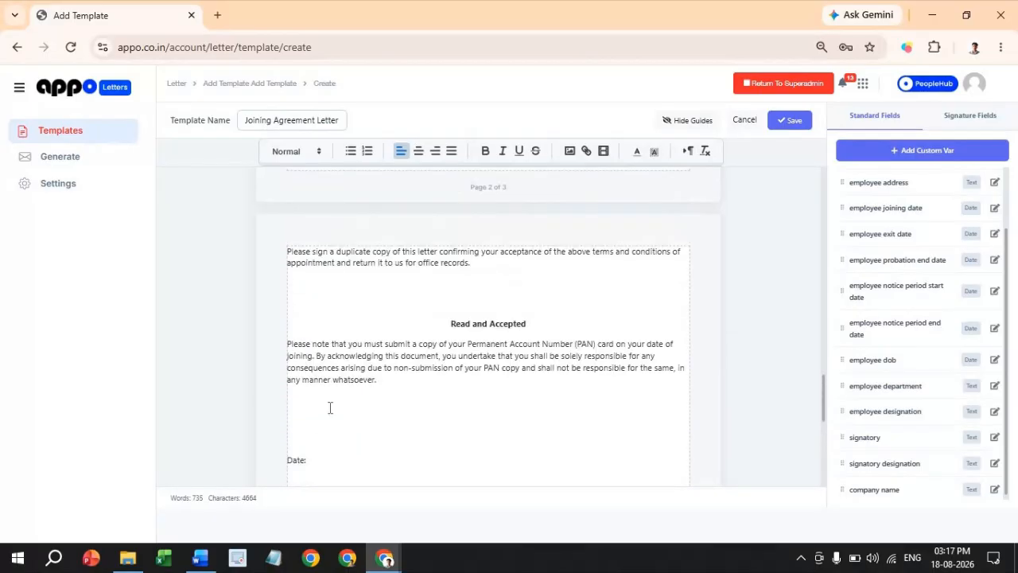
{"action": "scroll", "coordinate": [329, 407], "scroll_direction": "down", "scroll_amount": 1}
{"action": "left_click_drag", "start_coordinate": [358, 428], "coordinate": [317, 384]}
{"action": "left_click", "coordinate": [317, 384]}
{"action": "left_click_drag", "start_coordinate": [407, 432], "coordinate": [273, 391]}
{"action": "key", "text": "BackSpace"}
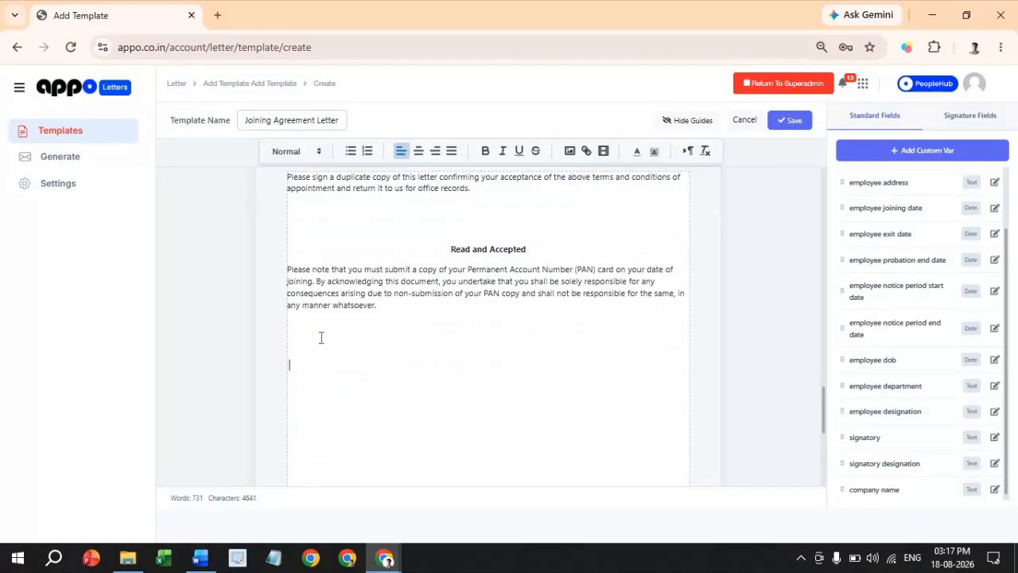
- Add an enlarged Digital signature 1 with Sign 1 Full Name, Date and Place beneath it
{"action": "left_click", "coordinate": [963, 119]}
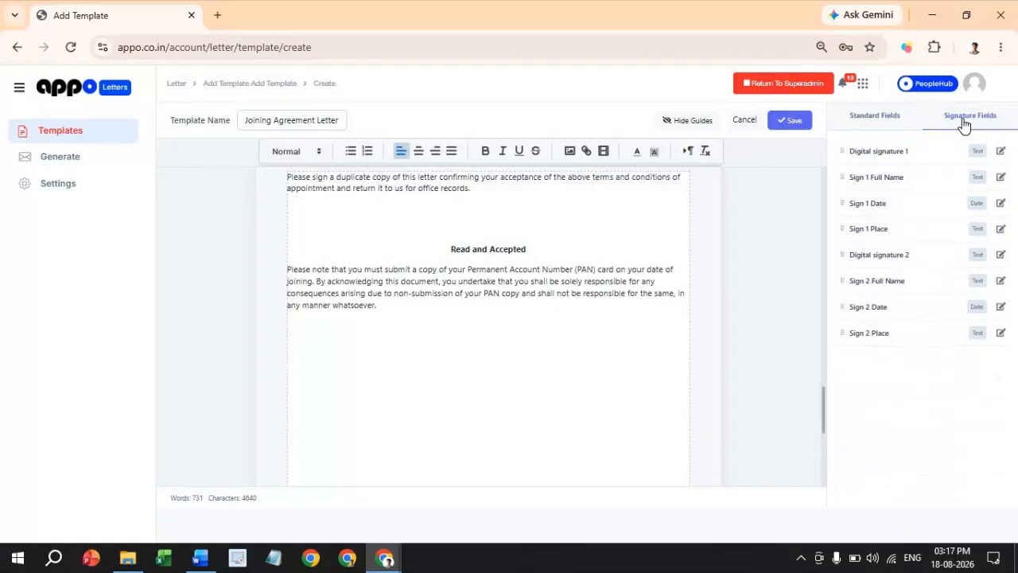
{"action": "left_click_drag", "start_coordinate": [878, 159], "coordinate": [318, 350]}
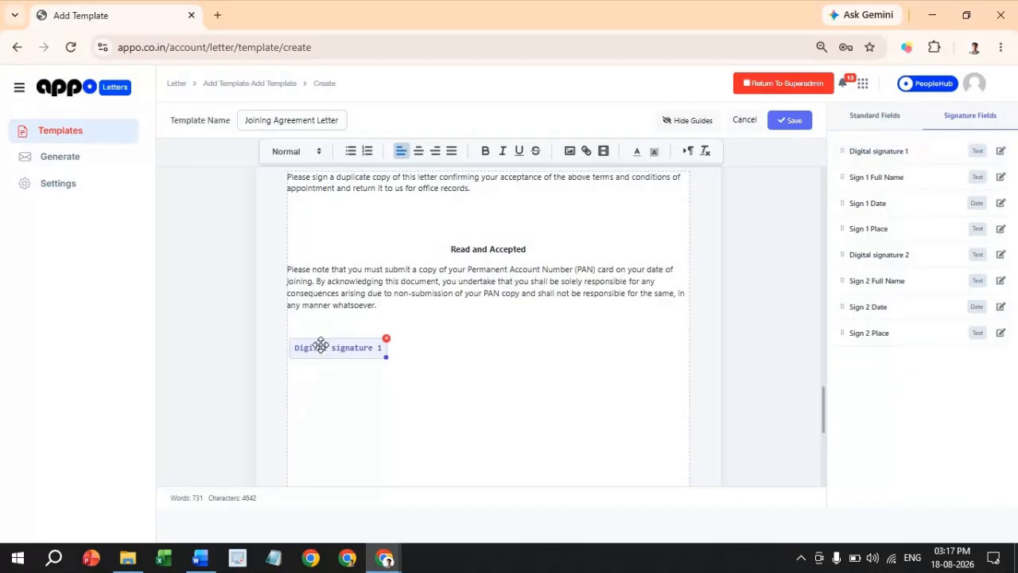
{"action": "left_click", "coordinate": [385, 353]}
{"action": "left_click_drag", "start_coordinate": [386, 350], "coordinate": [404, 359]}
{"action": "left_click", "coordinate": [420, 348]}
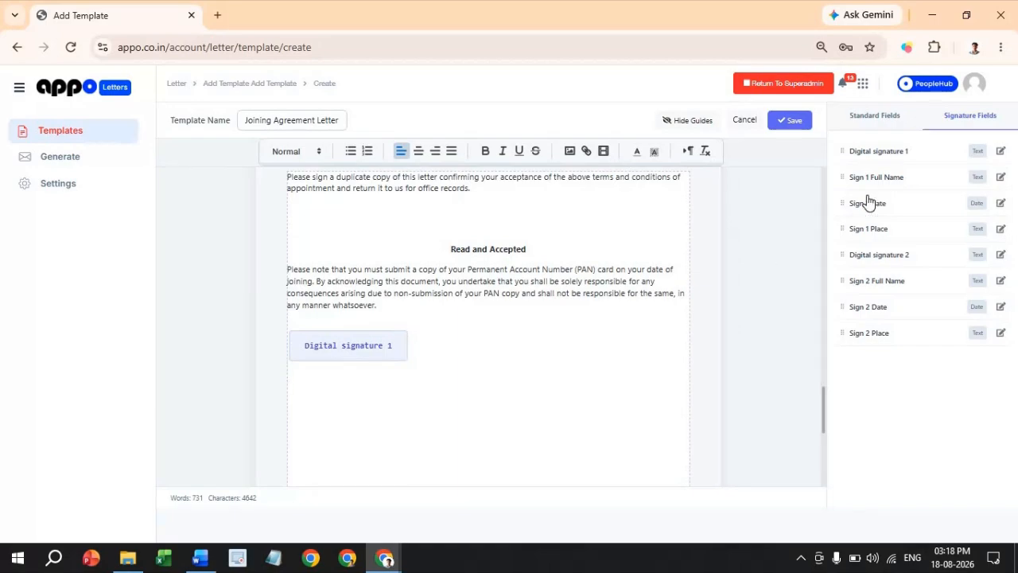
{"action": "left_click_drag", "start_coordinate": [894, 184], "coordinate": [404, 376]}
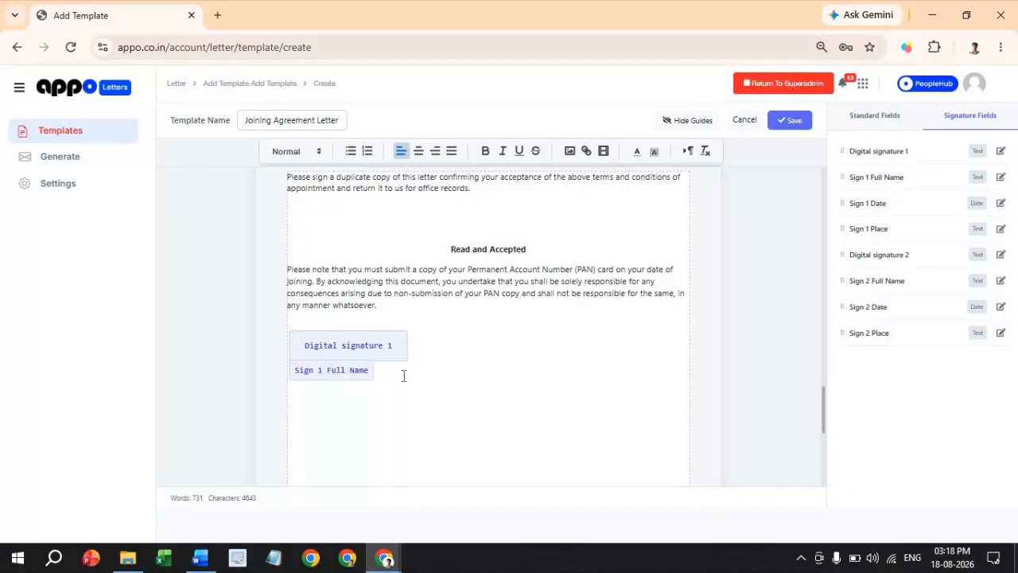
{"action": "left_click", "coordinate": [891, 209]}
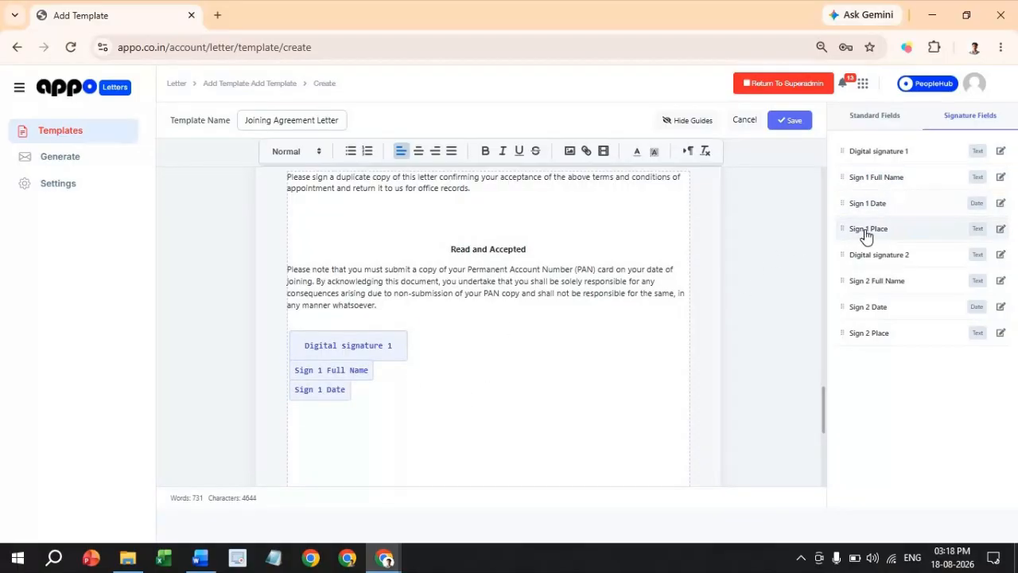
{"action": "left_click", "coordinate": [865, 233]}
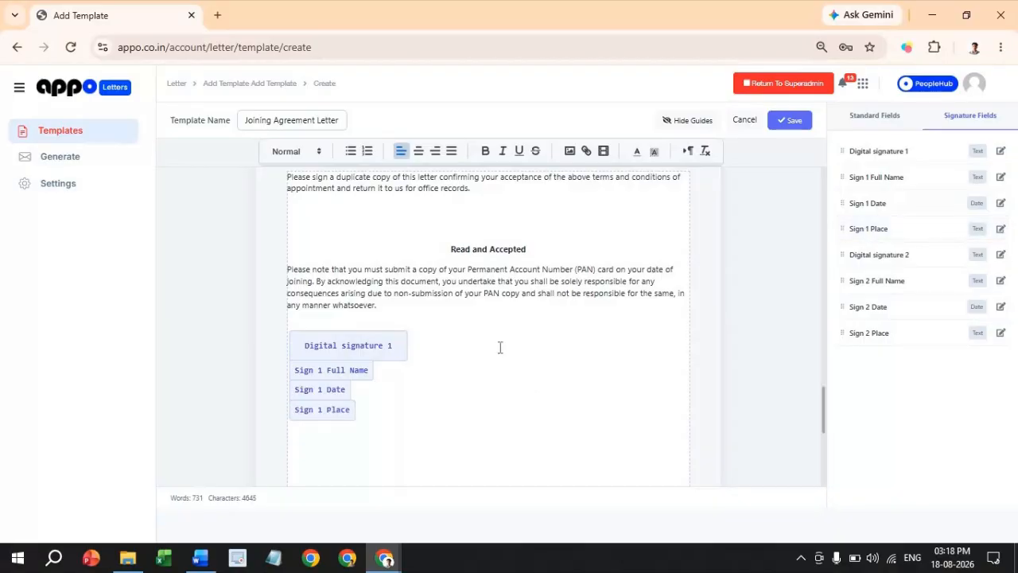
- Place Digital signature 2 on the right with Sign 2 Full Name, Date and Place stacked below
{"action": "left_click", "coordinate": [913, 154]}
{"action": "mouse_move", "coordinate": [348, 300]}
{"action": "left_mouse_down"}
{"action": "mouse_move", "coordinate": [565, 277]}
{"action": "mouse_move", "coordinate": [534, 263]}
{"action": "mouse_move", "coordinate": [531, 270]}
{"action": "left_mouse_up"}
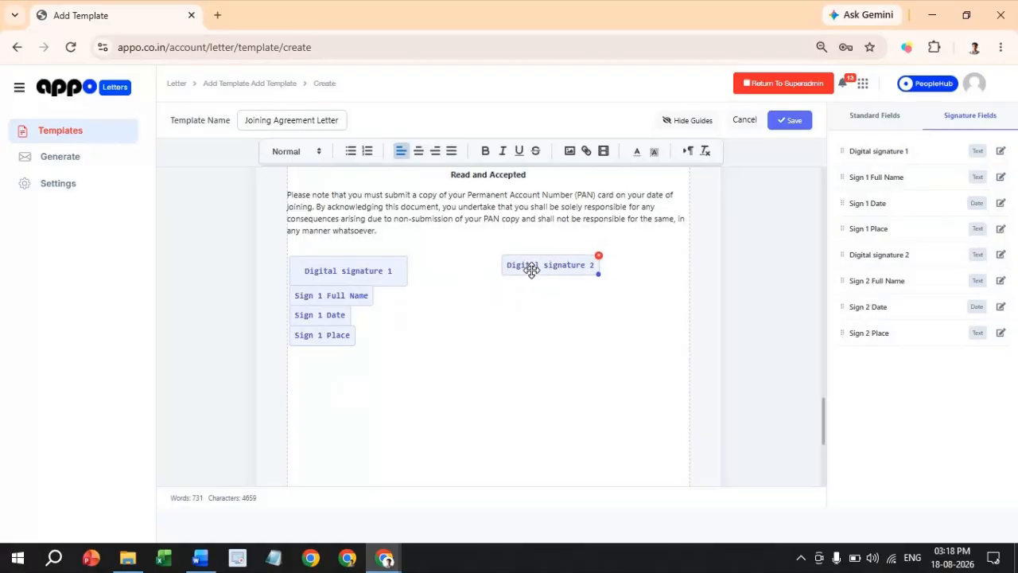
{"action": "mouse_move", "coordinate": [597, 274]}
{"action": "left_mouse_down"}
{"action": "mouse_move", "coordinate": [648, 279]}
{"action": "mouse_move", "coordinate": [601, 273]}
{"action": "left_mouse_up"}
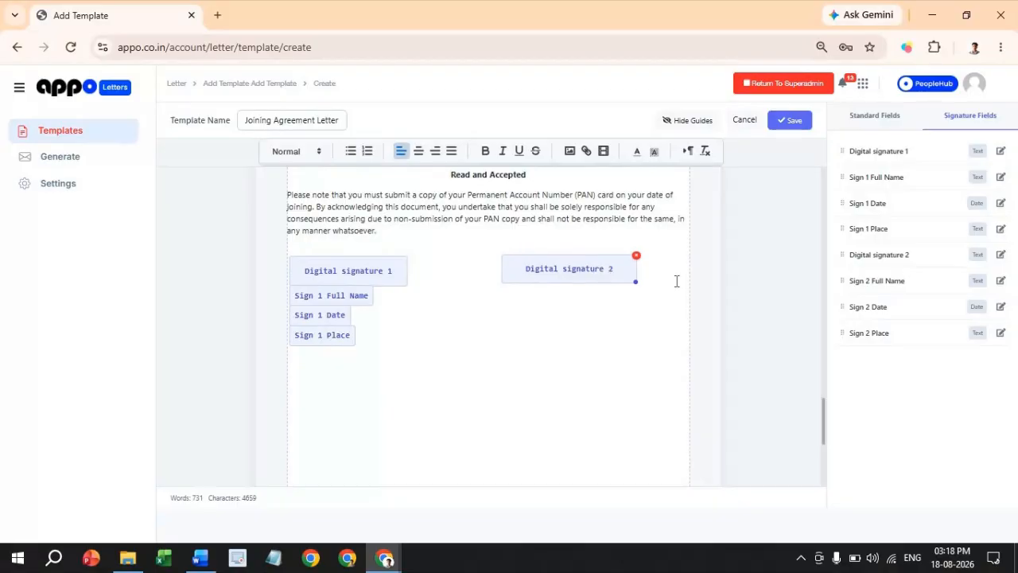
{"action": "left_click", "coordinate": [561, 270]}
{"action": "mouse_move", "coordinate": [875, 280]}
{"action": "left_mouse_down"}
{"action": "mouse_move", "coordinate": [448, 304]}
{"action": "mouse_move", "coordinate": [534, 291]}
{"action": "left_mouse_up"}
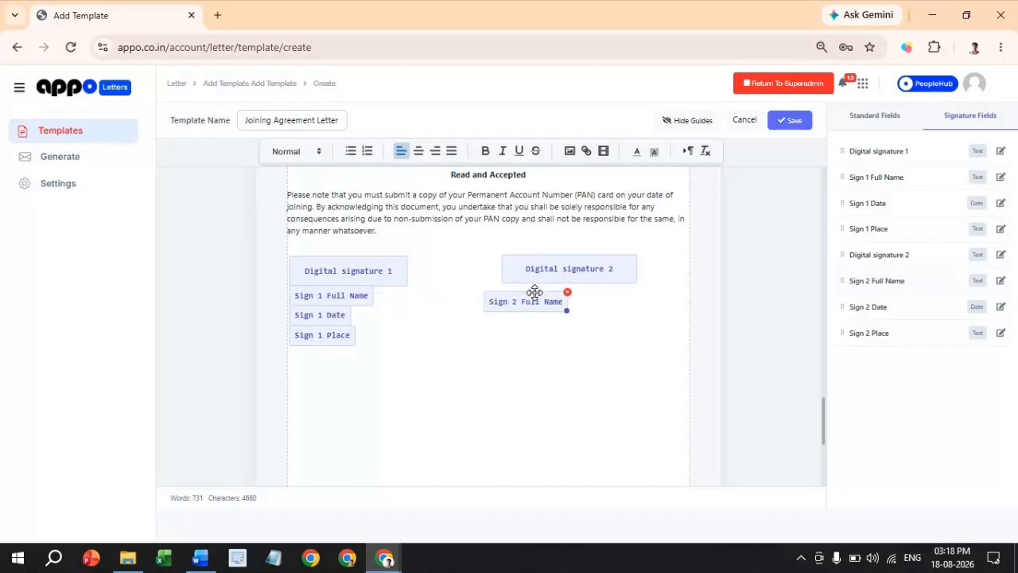
{"action": "left_click", "coordinate": [915, 284]}
{"action": "left_click", "coordinate": [387, 287]}
{"action": "left_click", "coordinate": [886, 309]}
{"action": "left_click_drag", "start_coordinate": [339, 295], "coordinate": [536, 314]}
{"action": "left_click", "coordinate": [868, 332]}
{"action": "left_click_drag", "start_coordinate": [333, 295], "coordinate": [533, 339]}
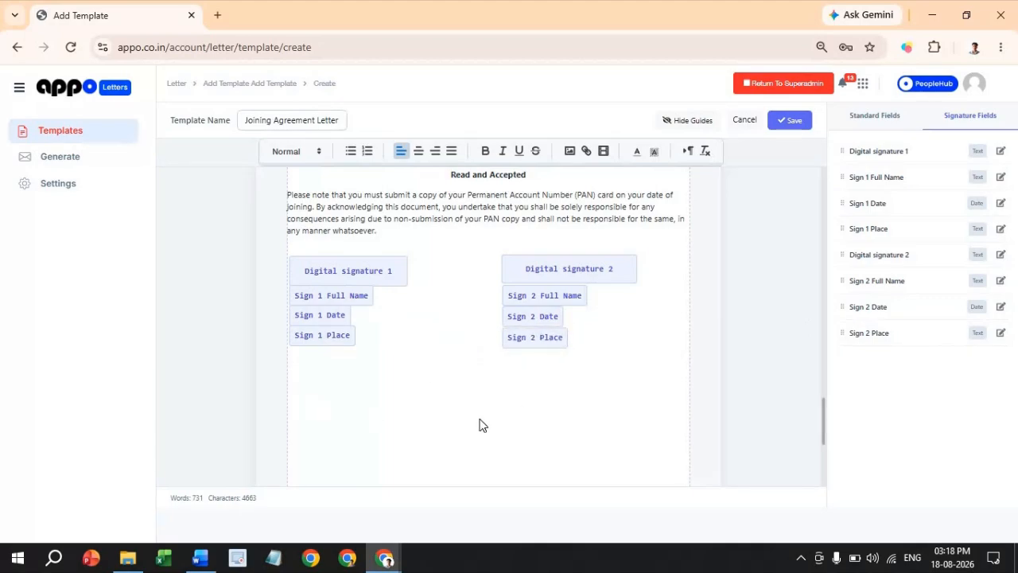
- Save the edited Joining Agreement Letter template and show the Generate list of letters
{"action": "scroll", "coordinate": [489, 427], "scroll_direction": "up", "scroll_amount": 20}
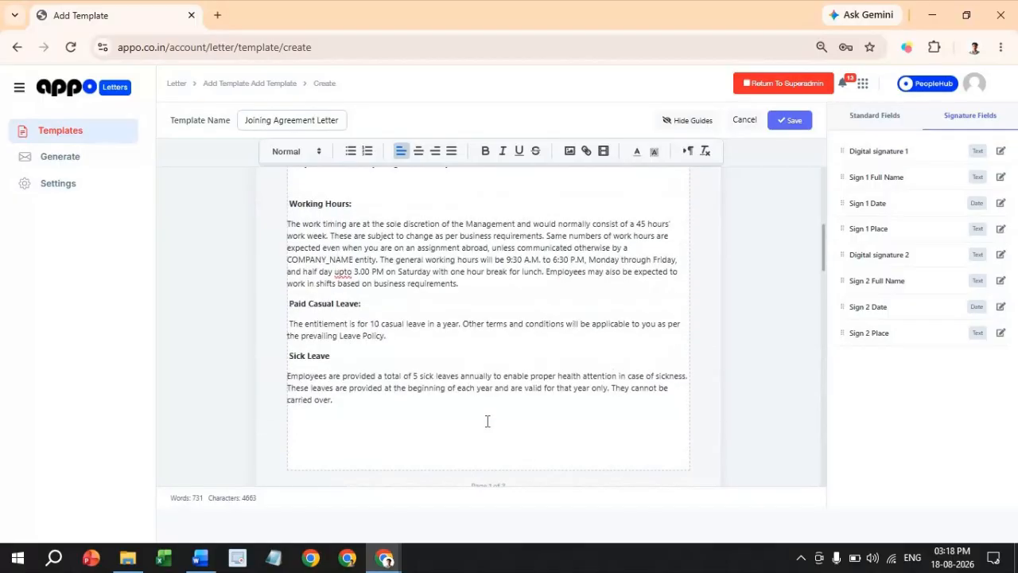
{"action": "scroll", "coordinate": [487, 454], "scroll_direction": "down", "scroll_amount": 20}
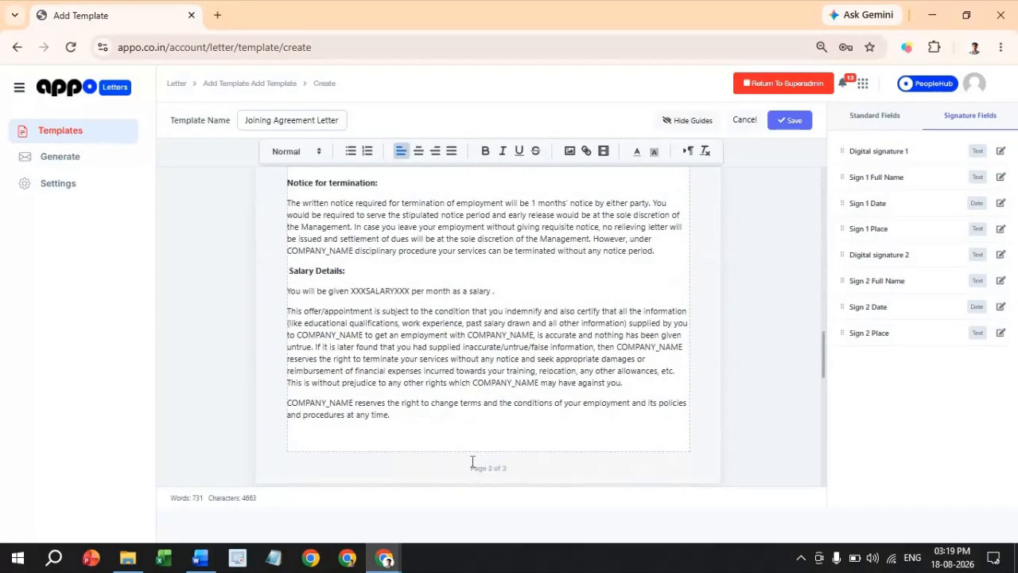
{"action": "left_click", "coordinate": [796, 120]}
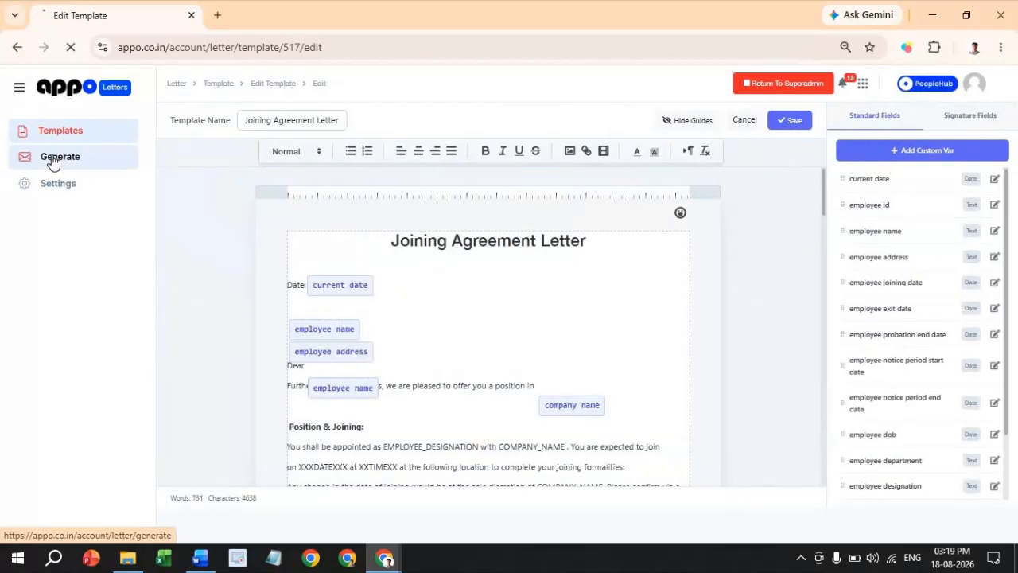
{"action": "left_click", "coordinate": [54, 160]}
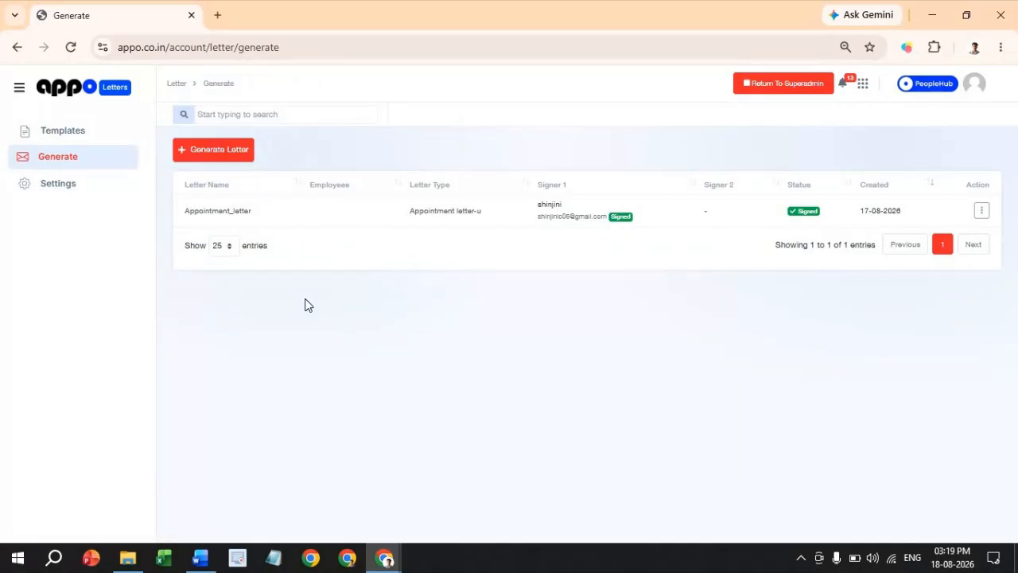
- Start a new letter using the Joining Agreement Letter template for the chosen employee
{"action": "left_click", "coordinate": [226, 156]}
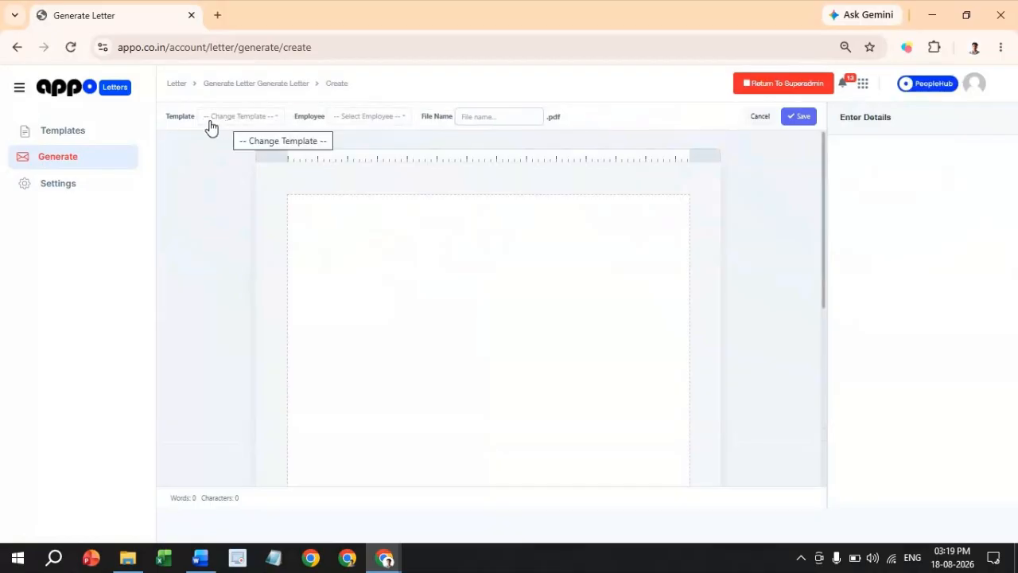
{"action": "left_click", "coordinate": [212, 127]}
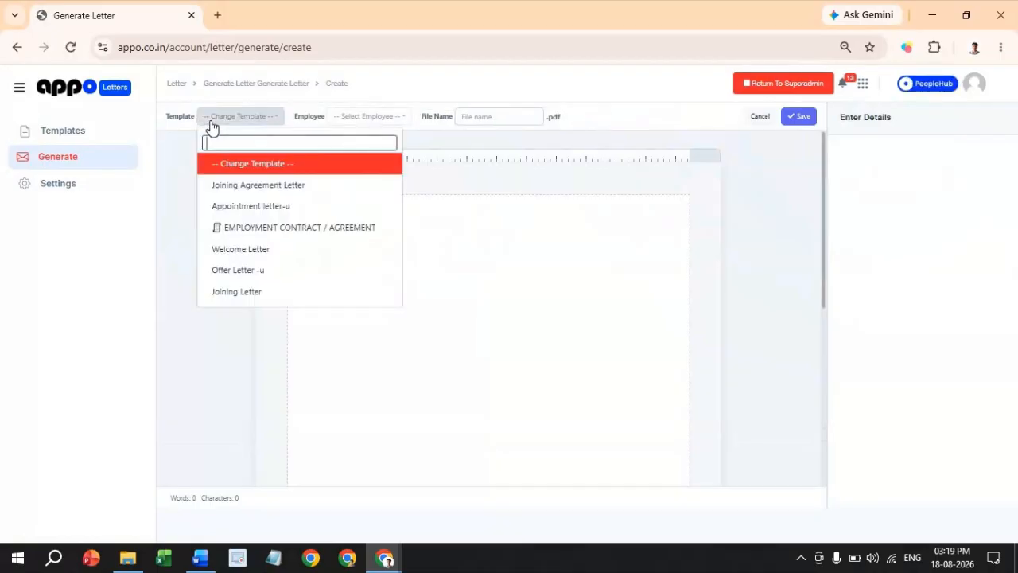
{"action": "left_click", "coordinate": [234, 187]}
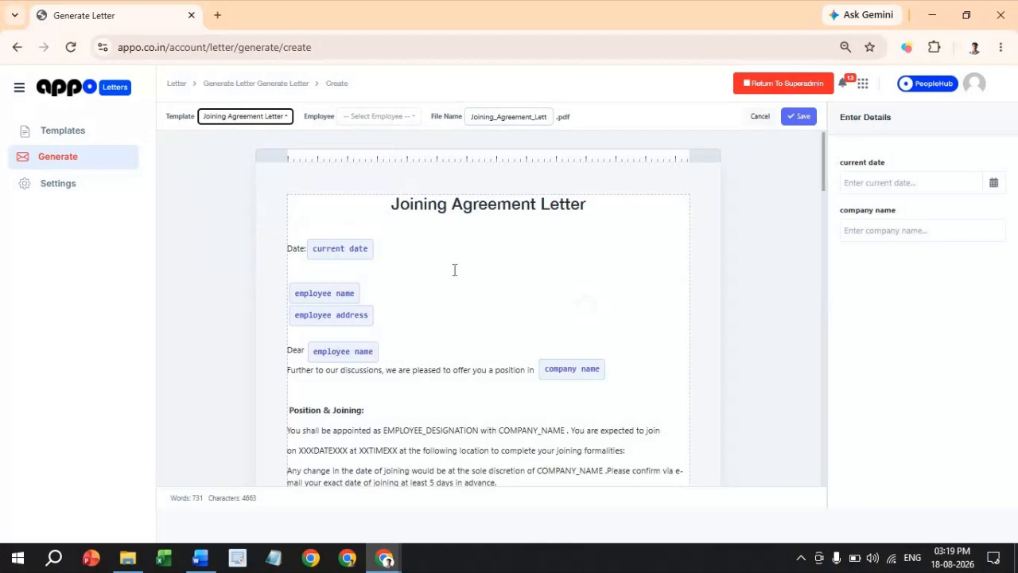
{"action": "left_click", "coordinate": [359, 120]}
{"action": "left_click", "coordinate": [367, 184]}
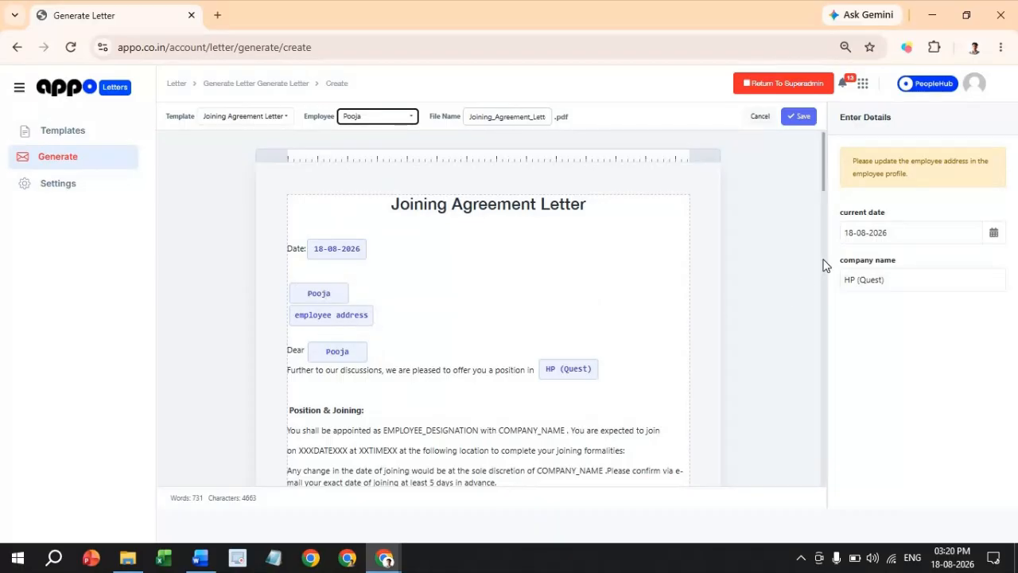
- Note the missing-address warning and go to the People app from the app selector
{"action": "left_click_drag", "start_coordinate": [862, 161], "coordinate": [968, 167]}
{"action": "left_click", "coordinate": [897, 160]}
{"action": "left_click", "coordinate": [862, 83]}
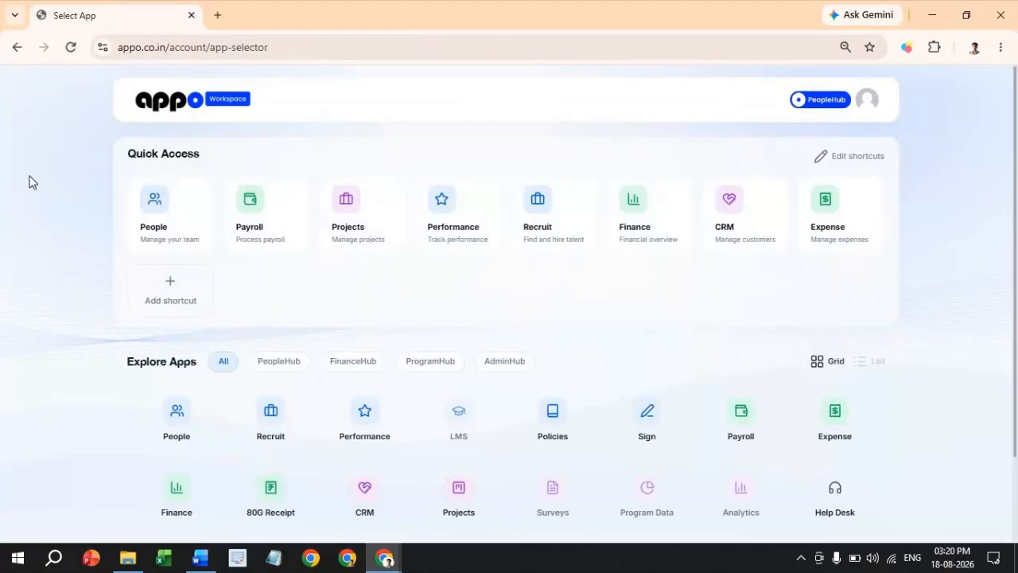
{"action": "left_click", "coordinate": [148, 209]}
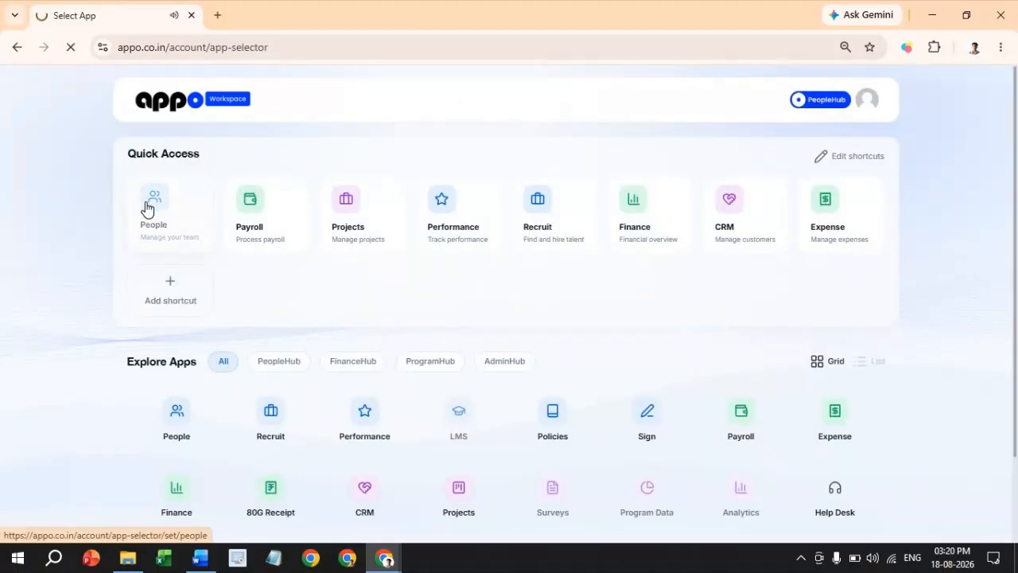
- Fill in the employee's missing address on their PeopleHub profile
{"action": "left_click", "coordinate": [60, 159]}
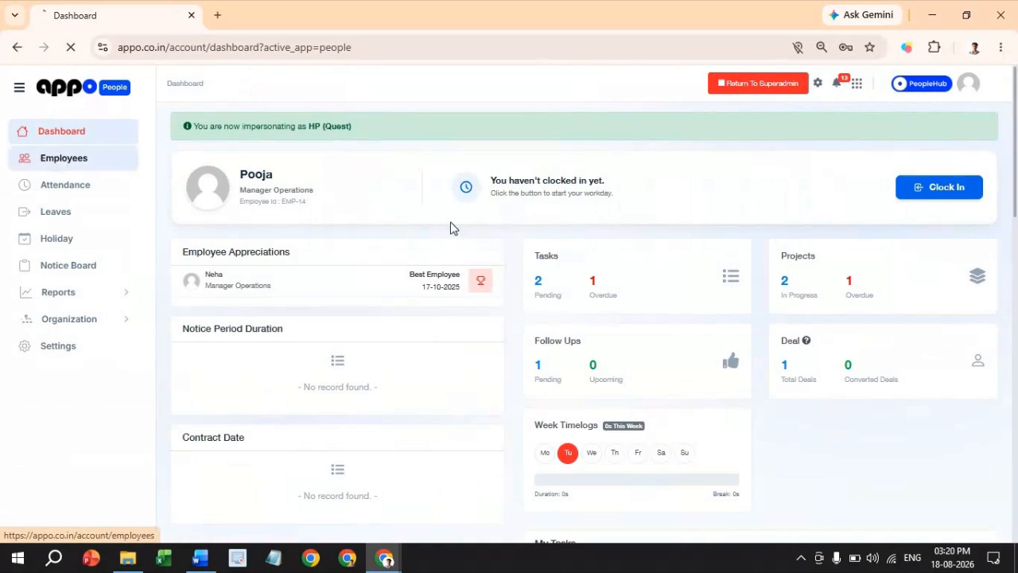
{"action": "left_click", "coordinate": [982, 362]}
{"action": "left_click", "coordinate": [946, 320]}
{"action": "scroll", "coordinate": [509, 369], "scroll_direction": "down", "scroll_amount": 3}
{"action": "left_click", "coordinate": [218, 279]}
{"action": "type", "text": "Delhi India"}
{"action": "scroll", "coordinate": [218, 280], "scroll_direction": "up", "scroll_amount": 3}
{"action": "scroll", "coordinate": [413, 345], "scroll_direction": "down", "scroll_amount": 7}
- Save the profile, then go back to the Sign app and start a new letter
{"action": "left_click", "coordinate": [208, 510]}
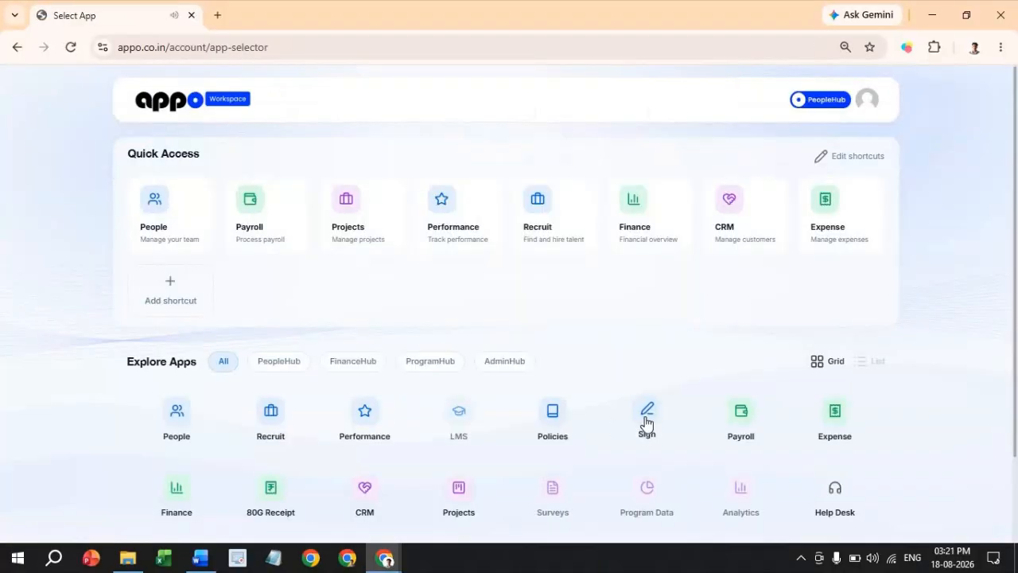
{"action": "left_click", "coordinate": [646, 420]}
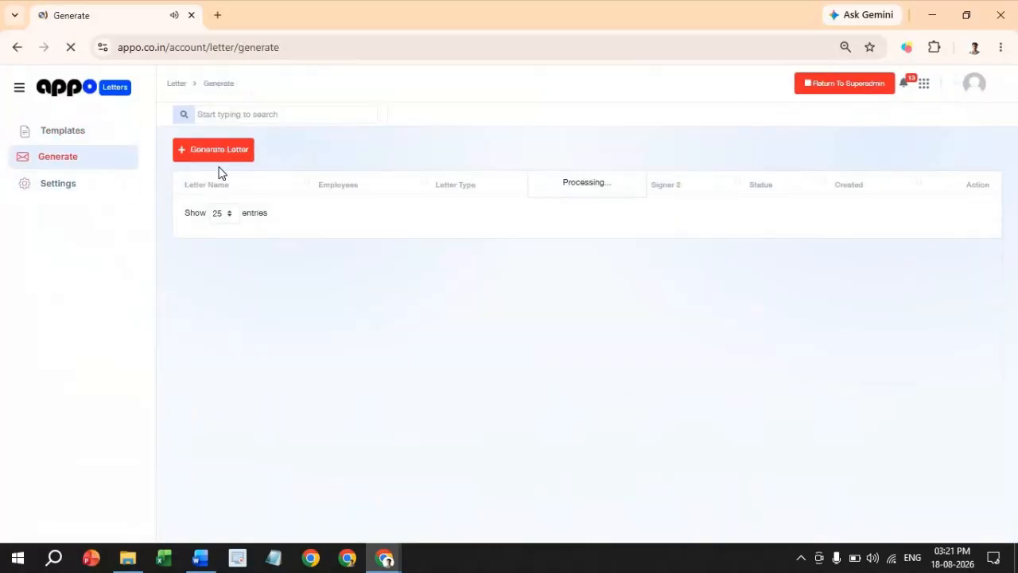
{"action": "left_click", "coordinate": [223, 159]}
- Generate and save the employee's Joining Agreement Letter, then return to the Generate list
{"action": "left_click", "coordinate": [228, 120]}
{"action": "left_click", "coordinate": [236, 185]}
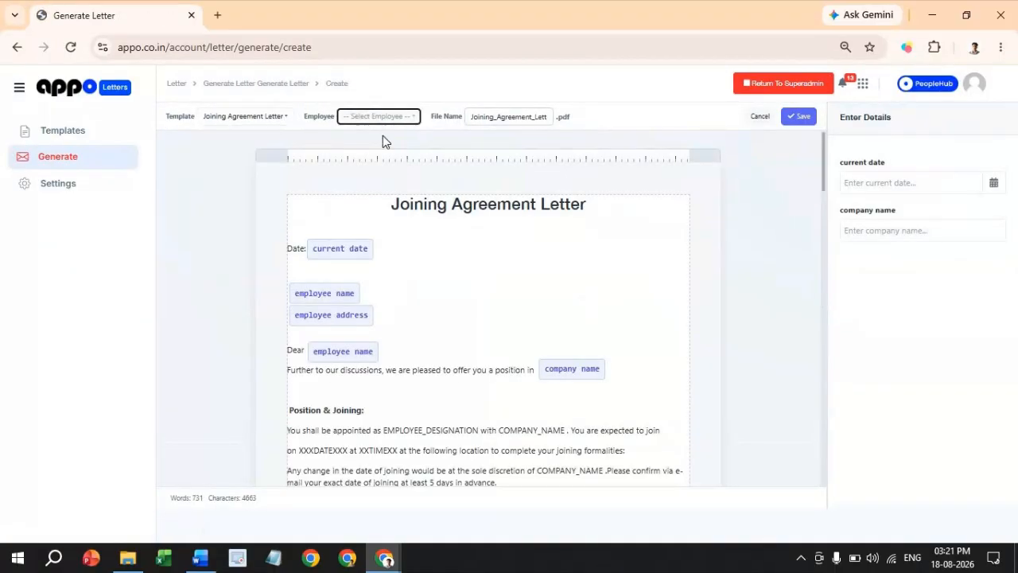
{"action": "left_click", "coordinate": [378, 117]}
{"action": "left_click", "coordinate": [402, 195]}
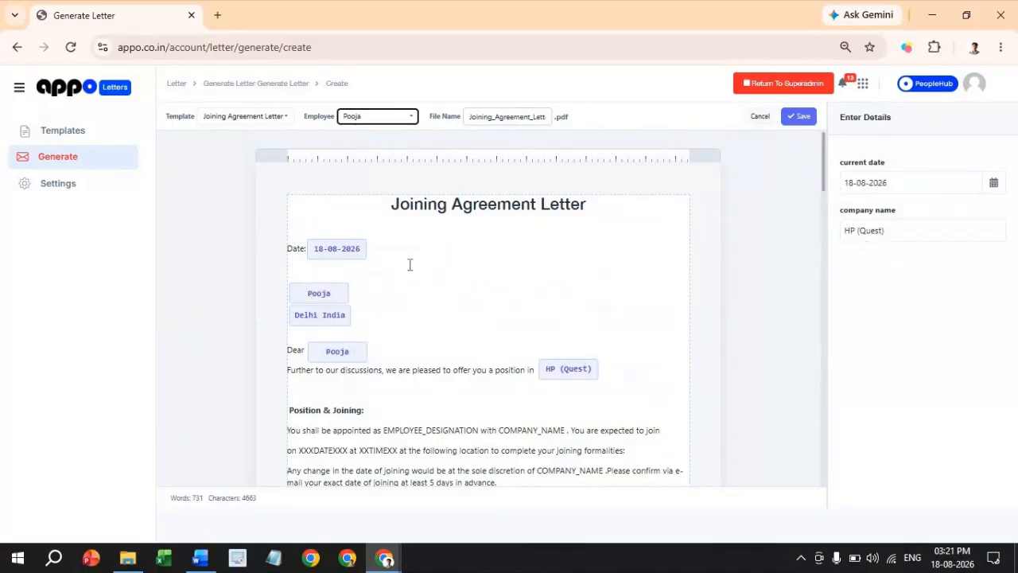
{"action": "left_click", "coordinate": [804, 116]}
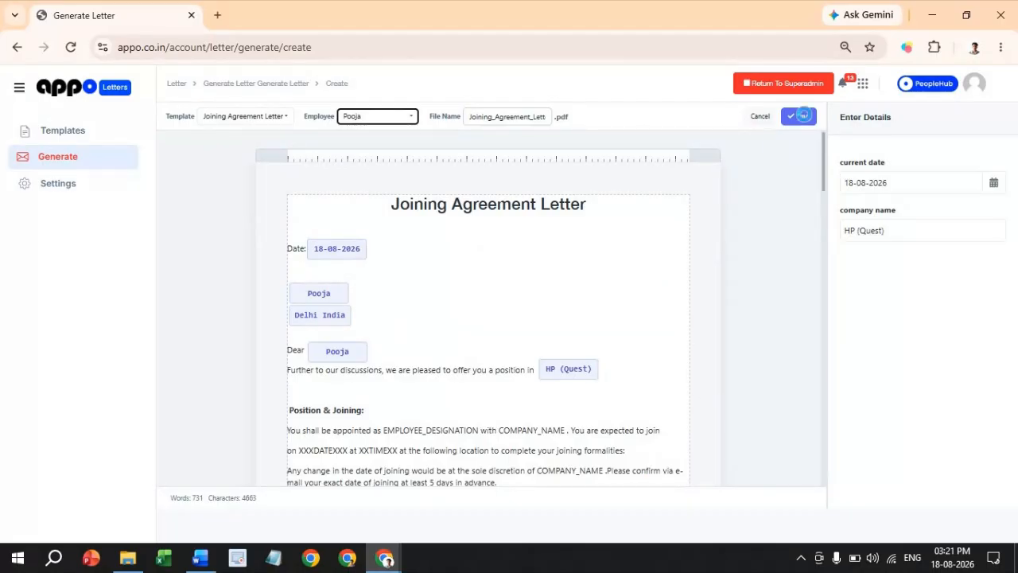
{"action": "left_click", "coordinate": [83, 159]}
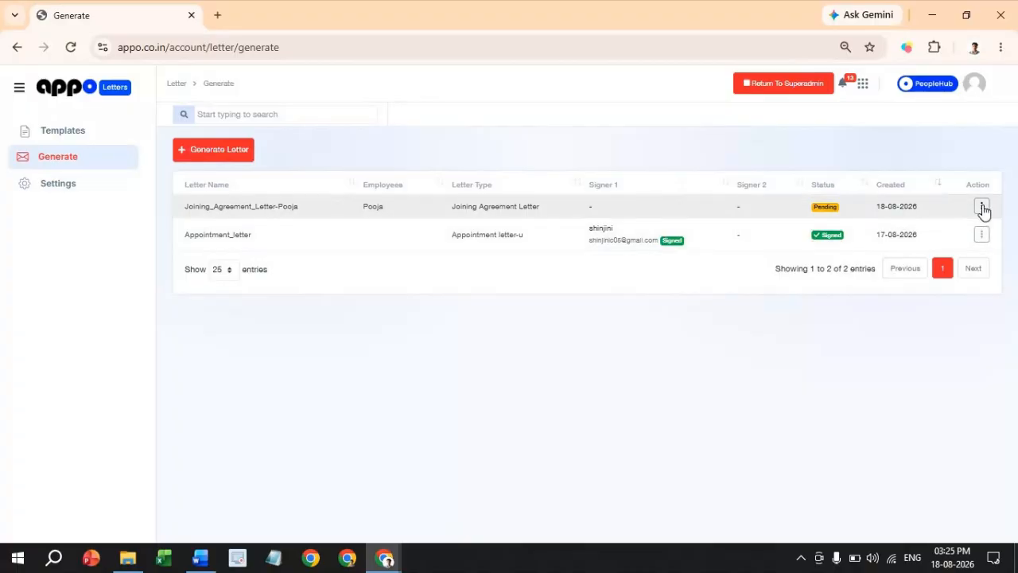
- Send the new letter for signature, filling Signer 1's e-mail from the autofill suggestion
{"action": "left_click", "coordinate": [983, 207]}
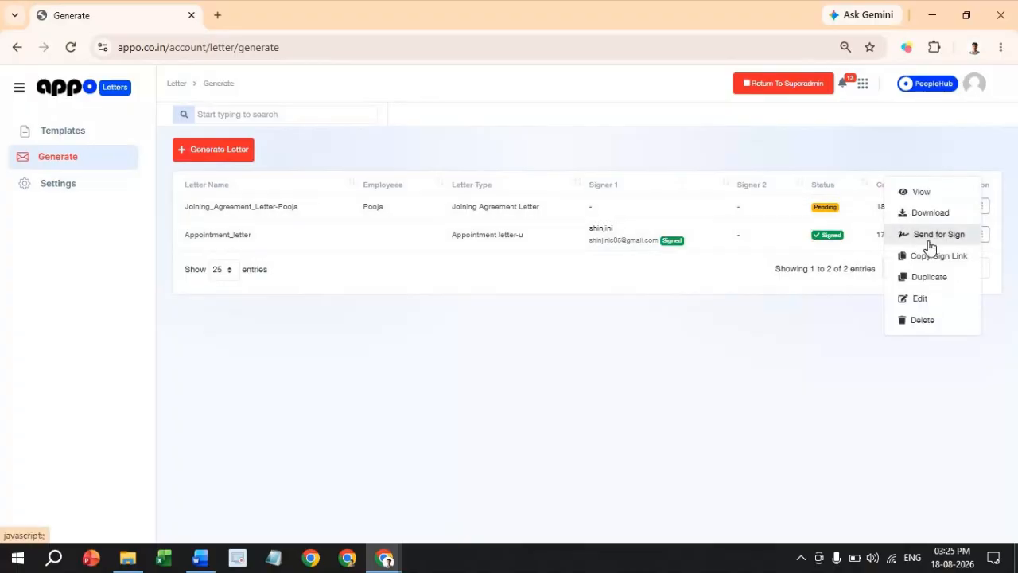
{"action": "left_click", "coordinate": [937, 235]}
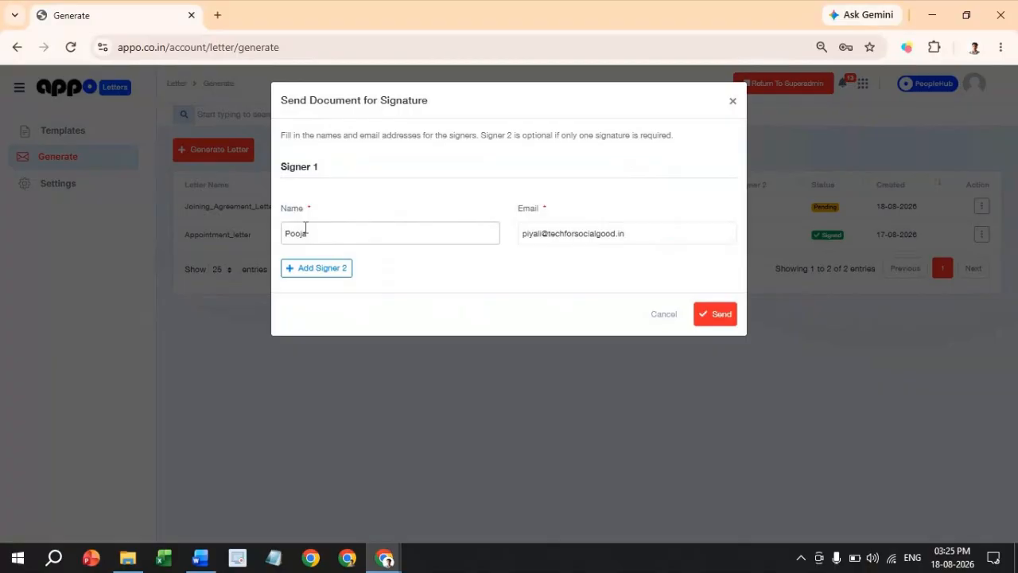
{"action": "double_click", "coordinate": [586, 233]}
{"action": "triple_click", "coordinate": [586, 234]}
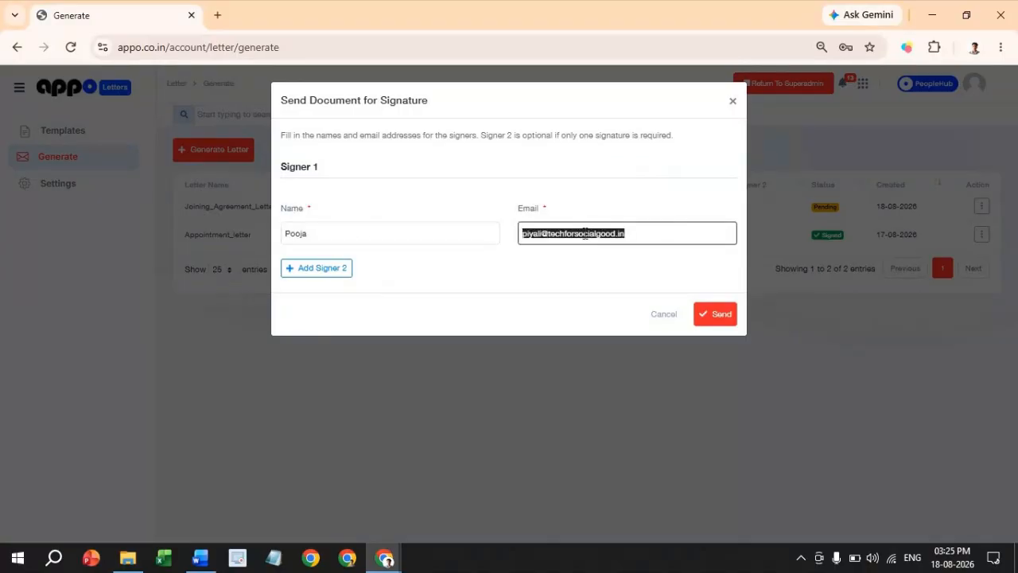
{"action": "type", "text": "kaus"}
{"action": "left_click", "coordinate": [661, 273]}
- Add a second signer with their name and e-mail, and send the letter to both
{"action": "left_click", "coordinate": [317, 268]}
{"action": "left_click", "coordinate": [319, 333]}
{"action": "type", "text": "Kaushal"}
{"action": "left_click", "coordinate": [643, 334]}
{"action": "key", "text": "ctrl+a"}
{"action": "left_click", "coordinate": [716, 386]}
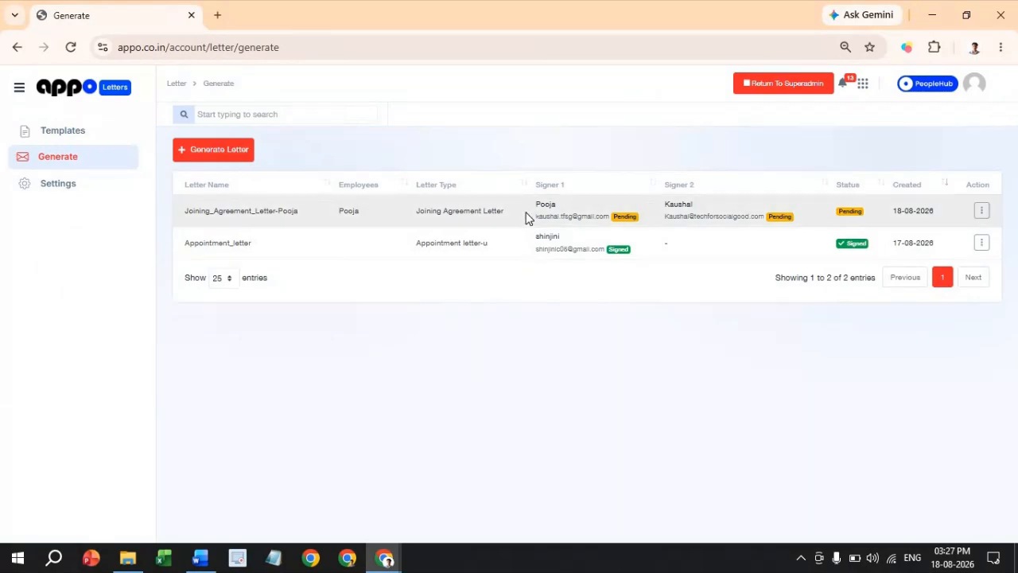
{"action": "key", "text": "alt+Tab"}
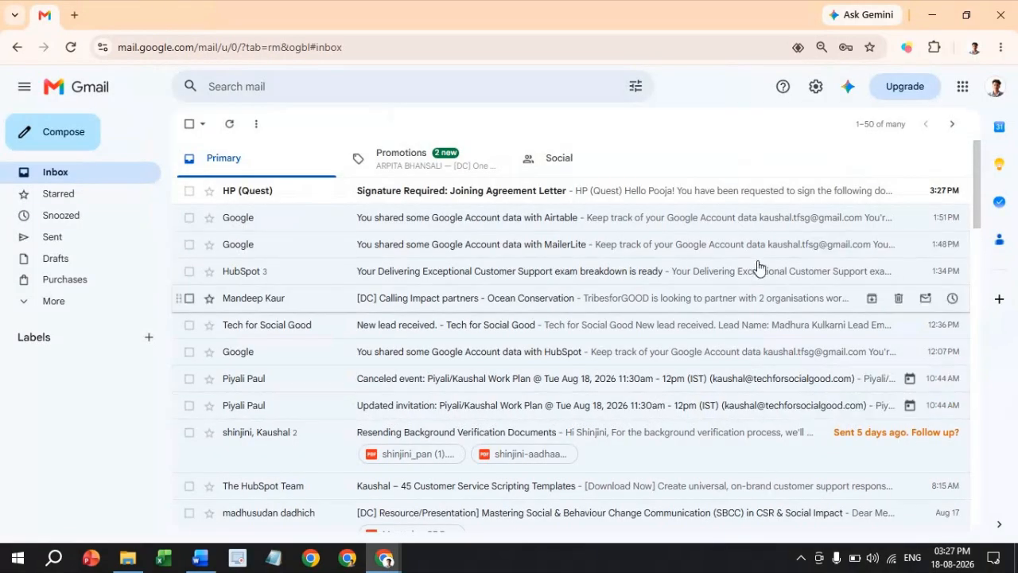
- Open the 'Signature Required: Joining Agreement Letter' email and follow its Sign Document link
{"action": "left_click", "coordinate": [724, 192]}
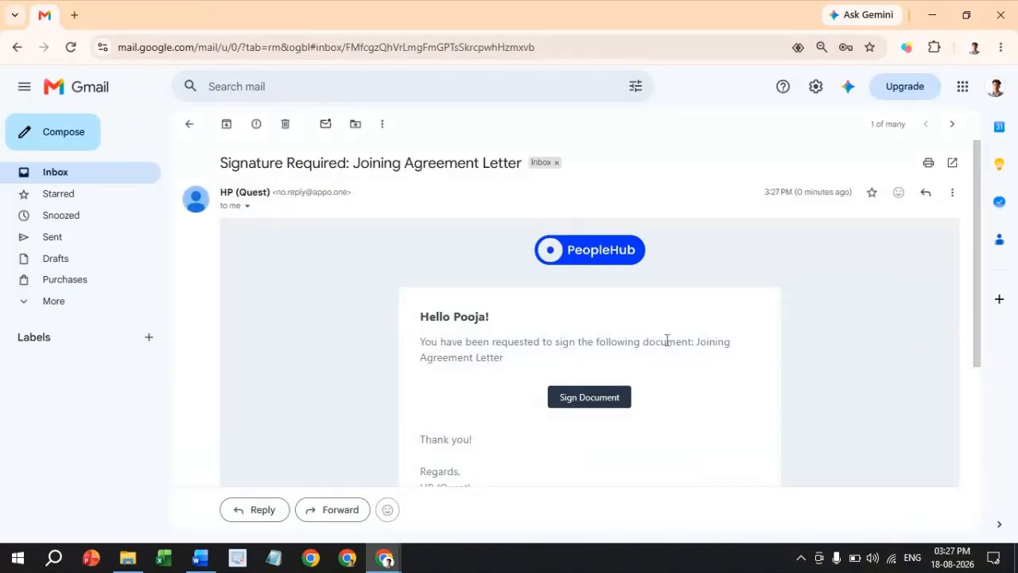
{"action": "scroll", "coordinate": [482, 339], "scroll_direction": "down", "scroll_amount": 2}
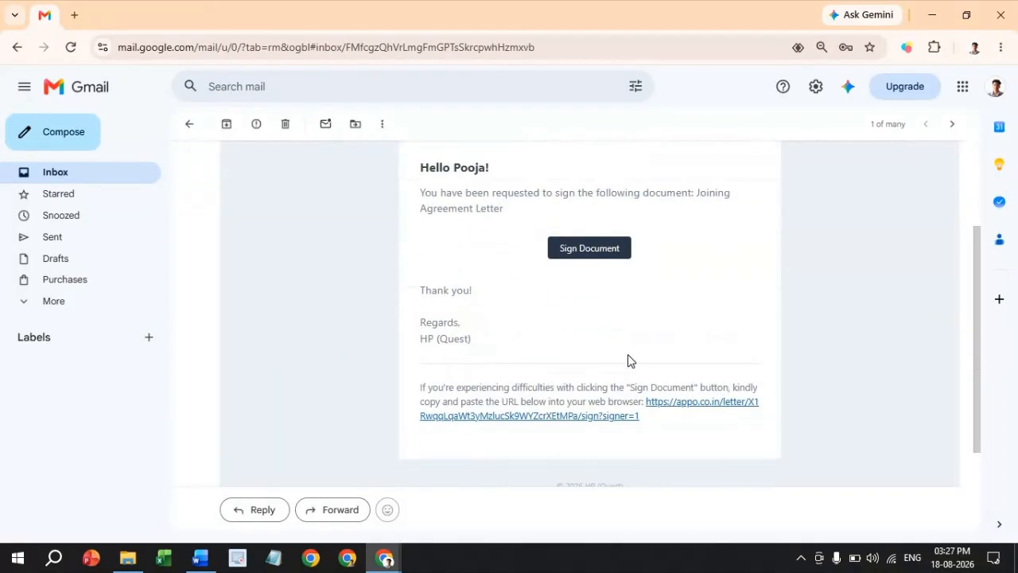
{"action": "left_click", "coordinate": [598, 250]}
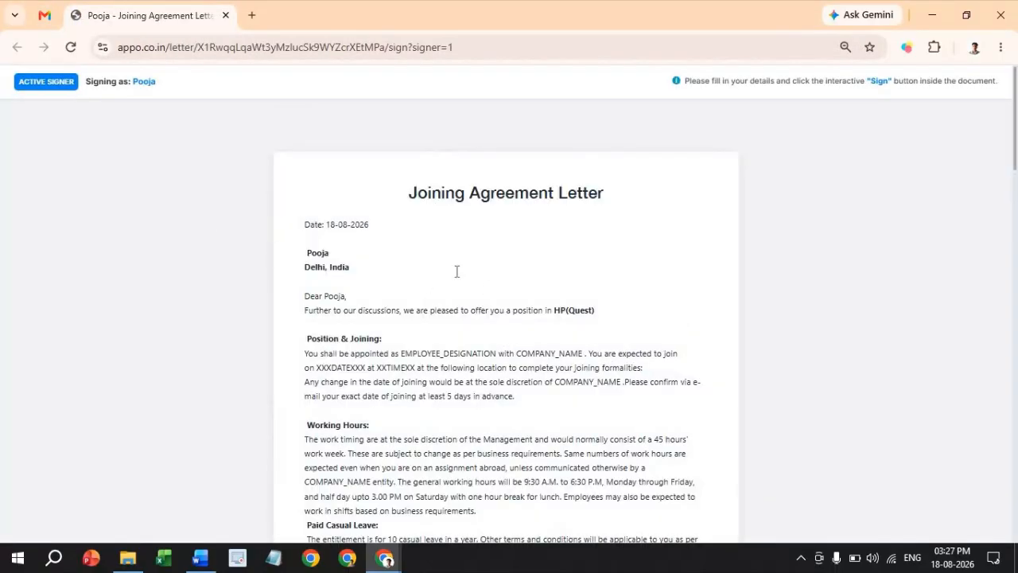
- Enter the place on page 3 and apply a typed signature in the second font style
{"action": "scroll", "coordinate": [448, 316], "scroll_direction": "down", "scroll_amount": 15}
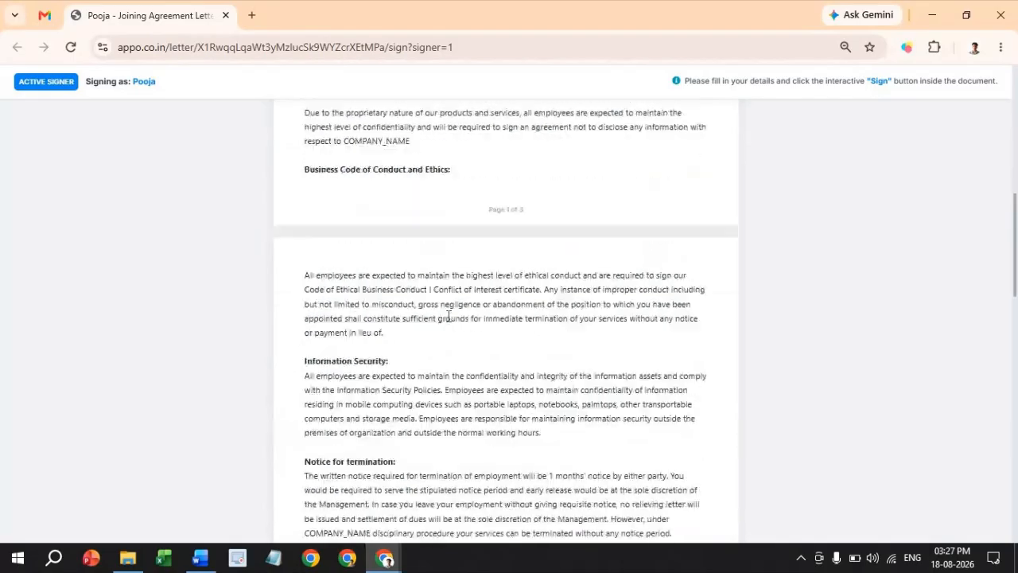
{"action": "scroll", "coordinate": [448, 317], "scroll_direction": "down", "scroll_amount": 5}
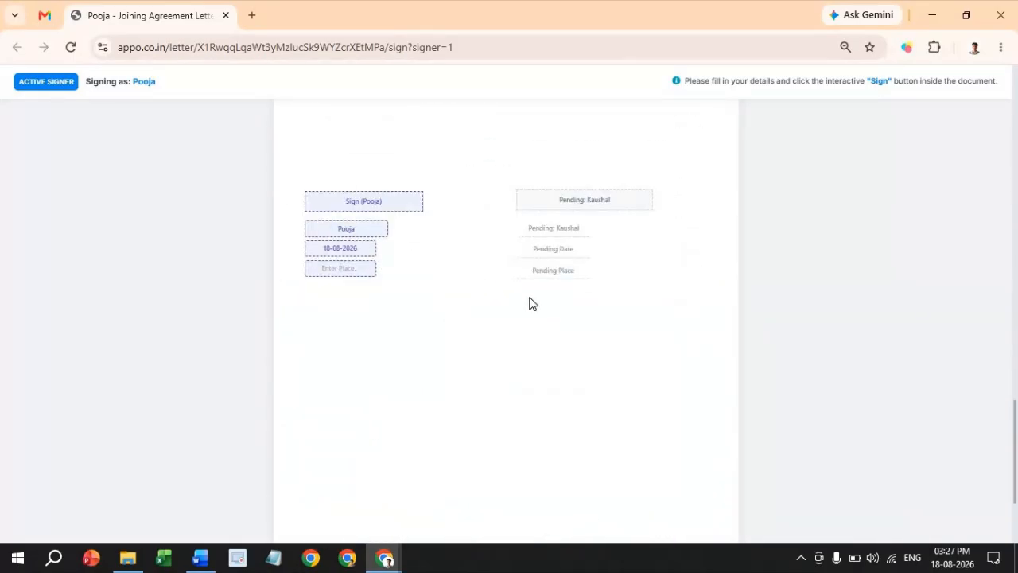
{"action": "type", "text": "Di"}
{"action": "left_click", "coordinate": [362, 203]}
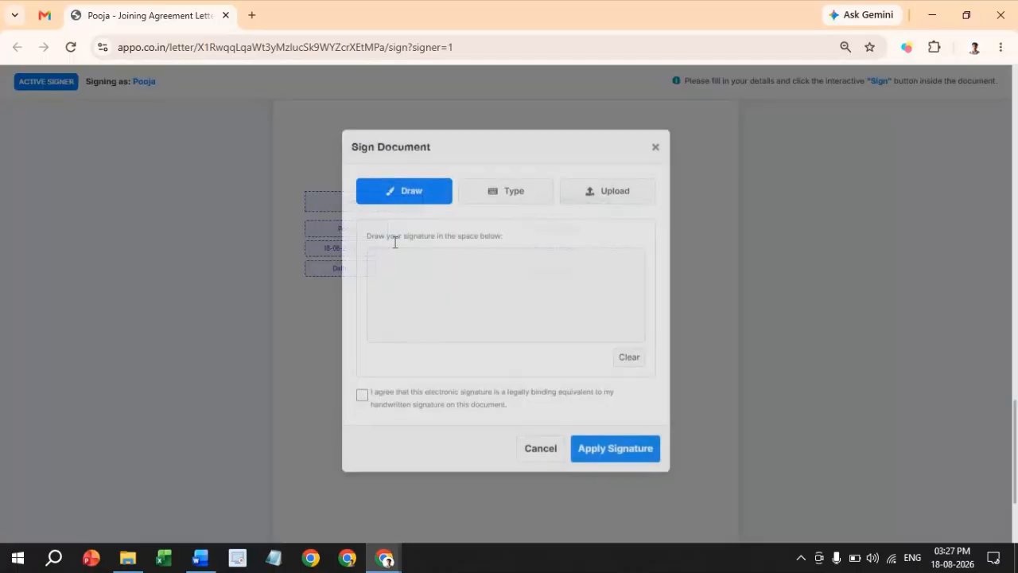
{"action": "left_click", "coordinate": [552, 198]}
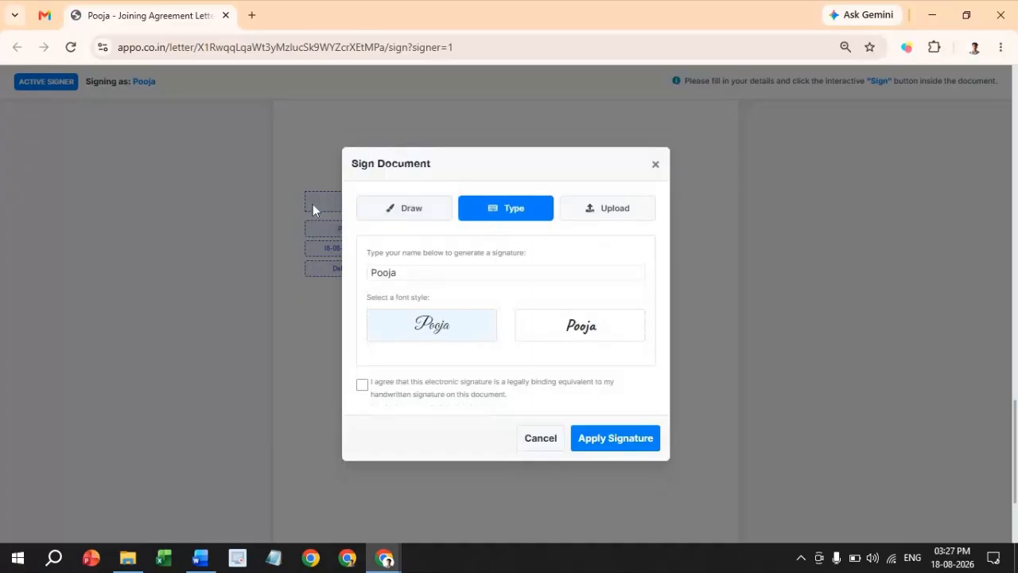
{"action": "left_click", "coordinate": [575, 334]}
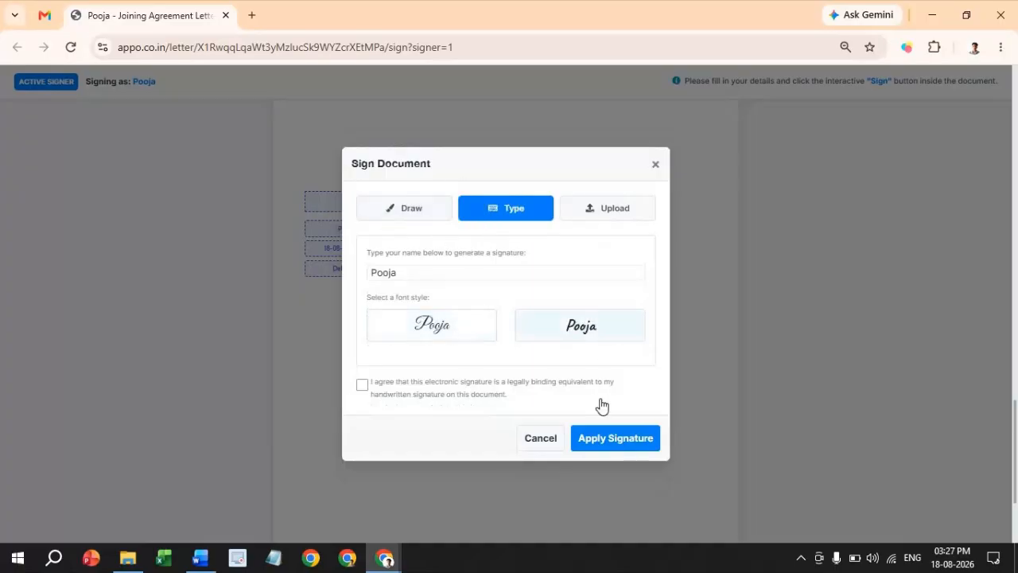
{"action": "left_click", "coordinate": [362, 385]}
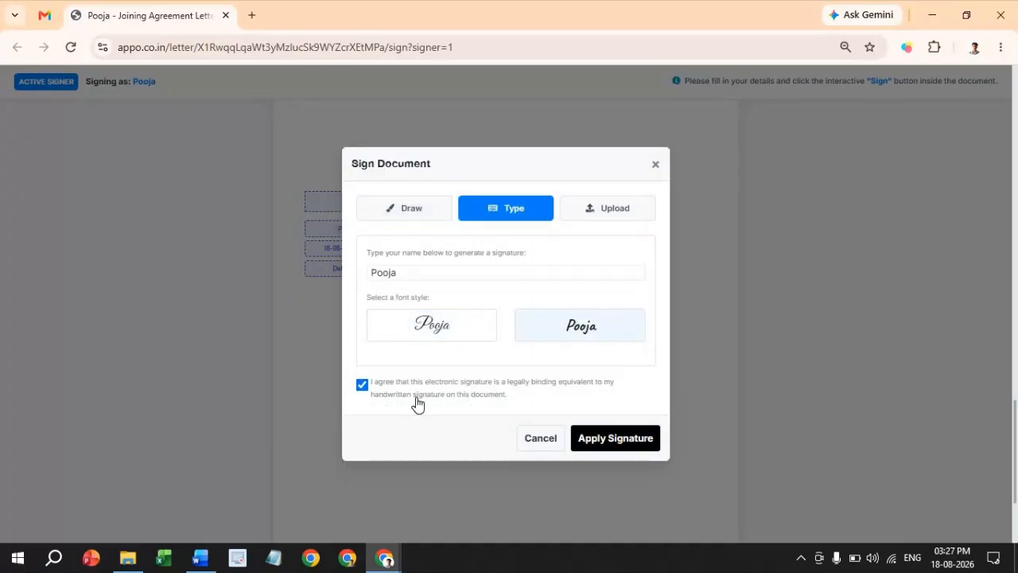
{"action": "left_click", "coordinate": [362, 390]}
{"action": "left_click", "coordinate": [363, 390]}
{"action": "left_click", "coordinate": [622, 442]}
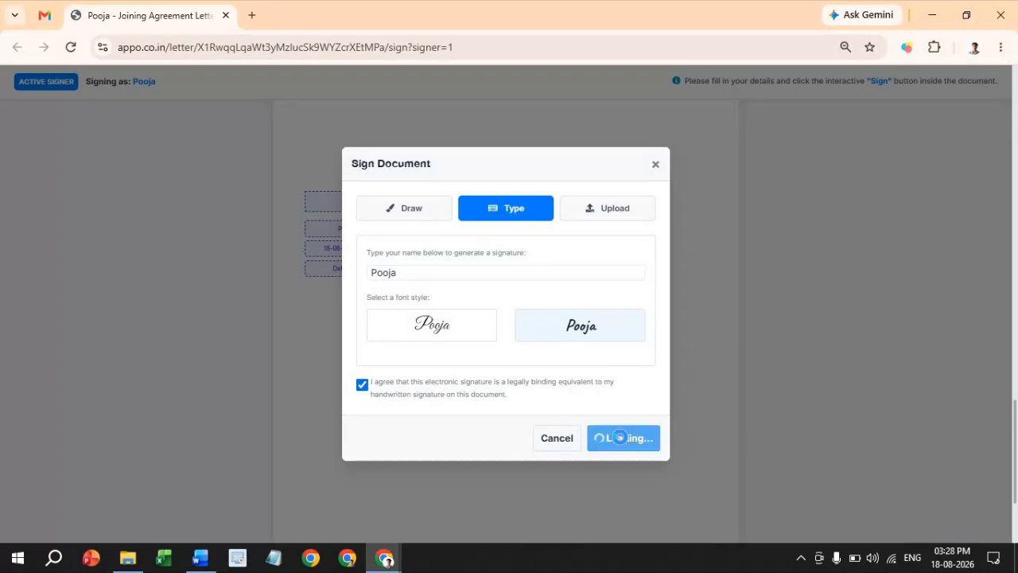
- Check the signed letter and reload the letter list to refresh statuses
{"action": "scroll", "coordinate": [393, 295], "scroll_direction": "down", "scroll_amount": 4}
{"action": "scroll", "coordinate": [393, 295], "scroll_direction": "up", "scroll_amount": 6}
{"action": "scroll", "coordinate": [393, 295], "scroll_direction": "down", "scroll_amount": 6}
{"action": "scroll", "coordinate": [277, 385], "scroll_direction": "down", "scroll_amount": 2}
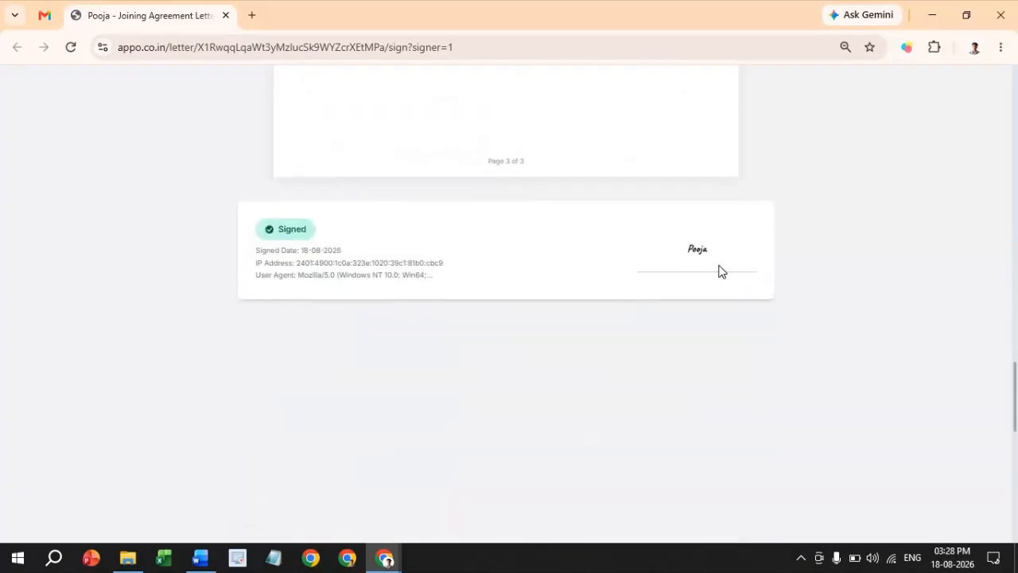
{"action": "key", "text": "alt+Tab"}
{"action": "left_click", "coordinate": [72, 49]}
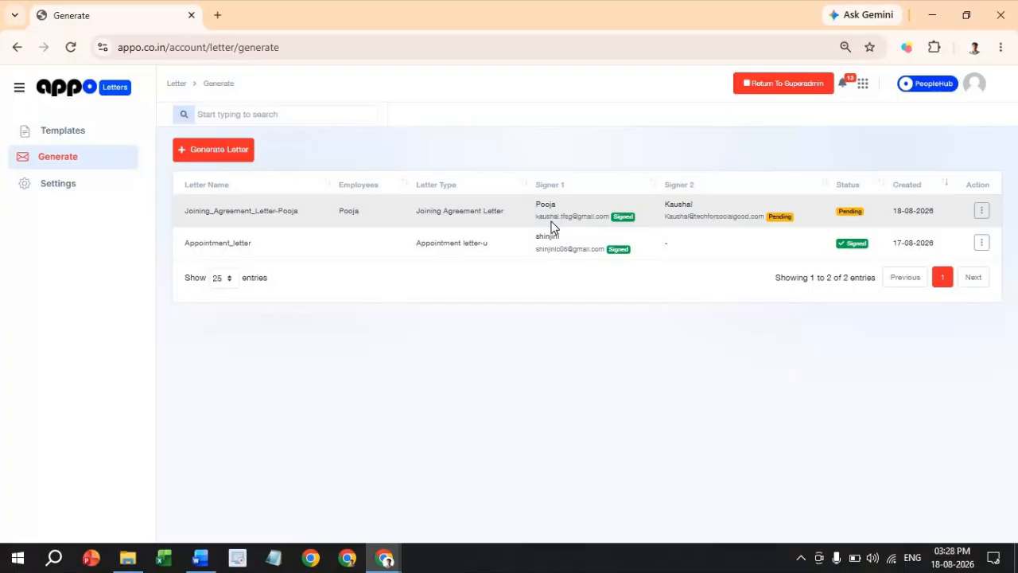
- Open the second signer's signature request email in Gmail and follow its Sign Document link
{"action": "key", "text": "alt+Tab"}
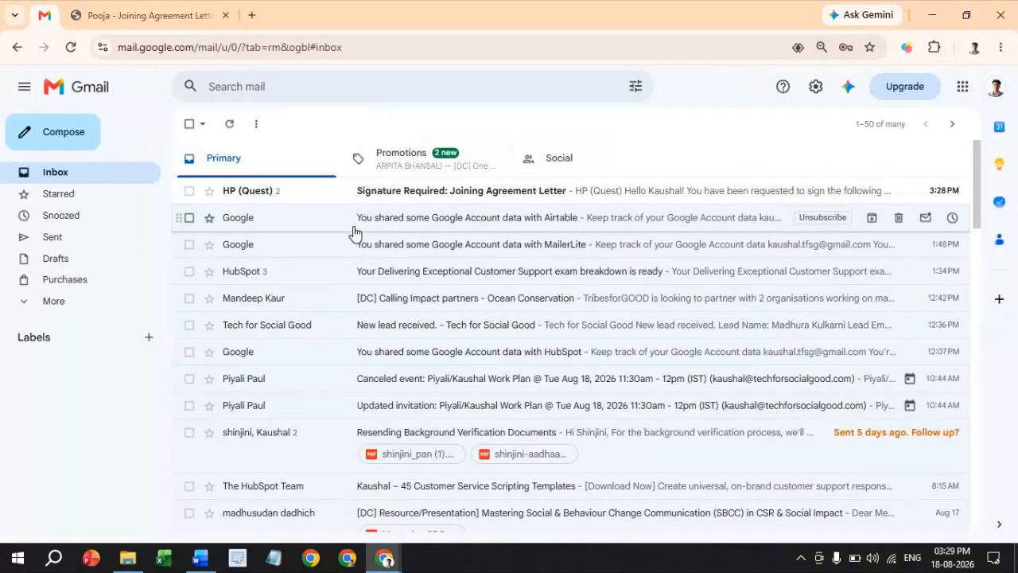
{"action": "left_click", "coordinate": [323, 205]}
{"action": "scroll", "coordinate": [479, 359], "scroll_direction": "down", "scroll_amount": 2}
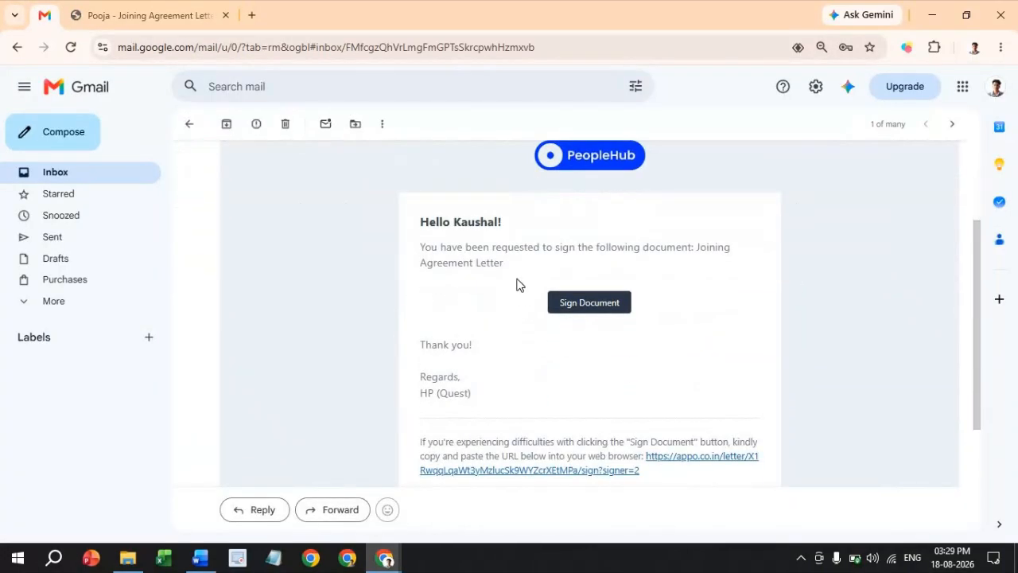
{"action": "left_click", "coordinate": [615, 309]}
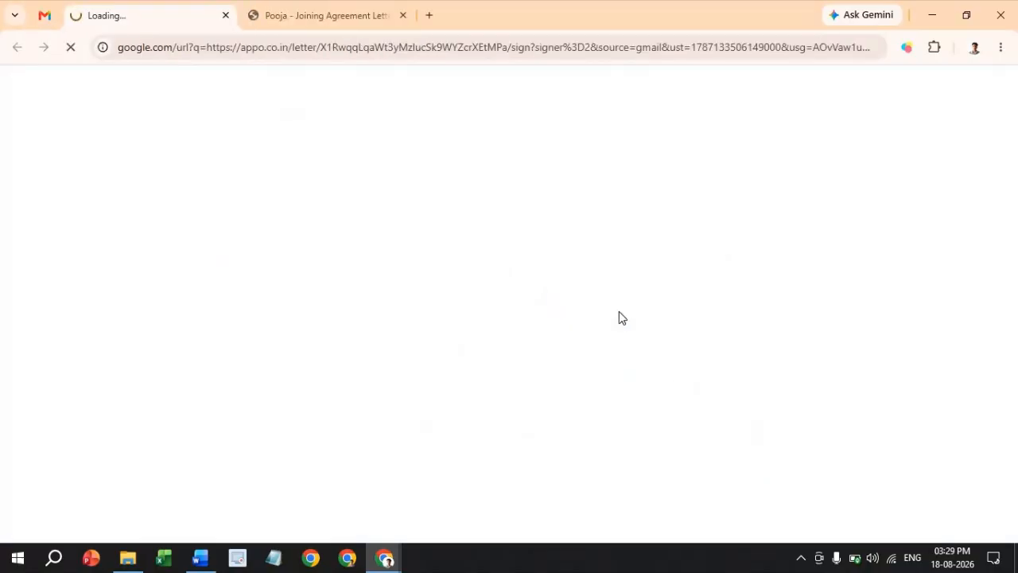
- Enter India as the place and apply a drawn signature for the second signer
{"action": "scroll", "coordinate": [620, 323], "scroll_direction": "down", "scroll_amount": 10}
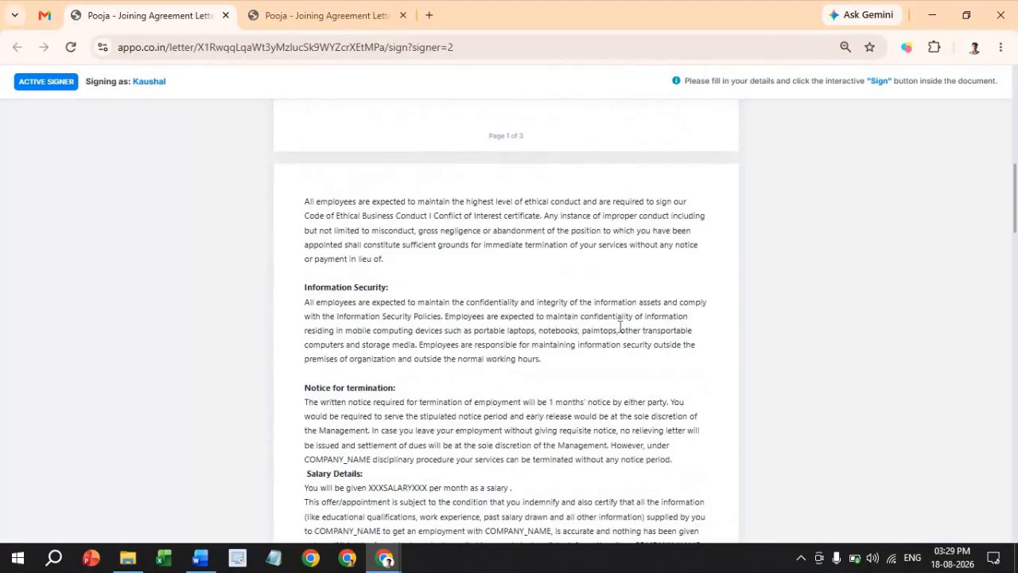
{"action": "scroll", "coordinate": [620, 326], "scroll_direction": "down", "scroll_amount": 10}
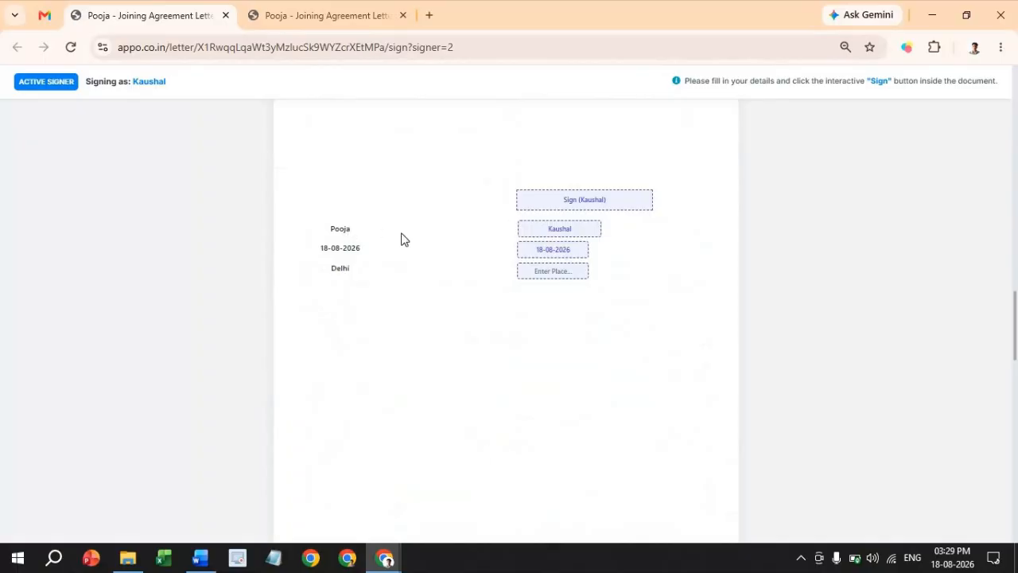
{"action": "left_click", "coordinate": [540, 274]}
{"action": "left_click", "coordinate": [572, 204]}
{"action": "mouse_move", "coordinate": [427, 277]}
{"action": "left_mouse_down"}
{"action": "mouse_move", "coordinate": [430, 317]}
{"action": "mouse_move", "coordinate": [466, 302]}
{"action": "mouse_move", "coordinate": [505, 307]}
{"action": "mouse_move", "coordinate": [561, 269]}
{"action": "left_mouse_up"}
{"action": "left_click", "coordinate": [362, 398]}
{"action": "left_click", "coordinate": [630, 460]}
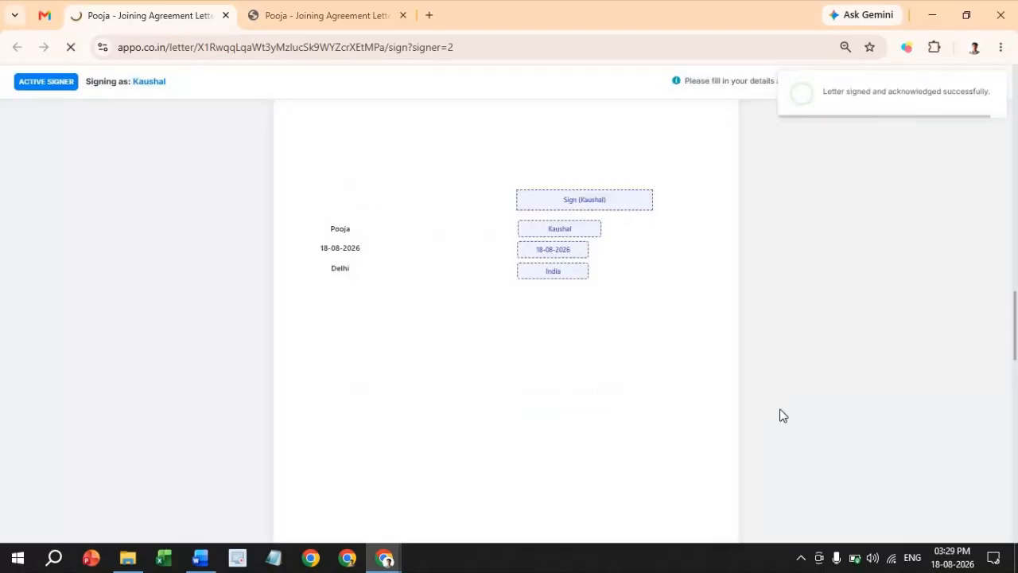
- Return to the Gmail inbox, which now shows the Completed email
{"action": "scroll", "coordinate": [653, 402], "scroll_direction": "down", "scroll_amount": 5}
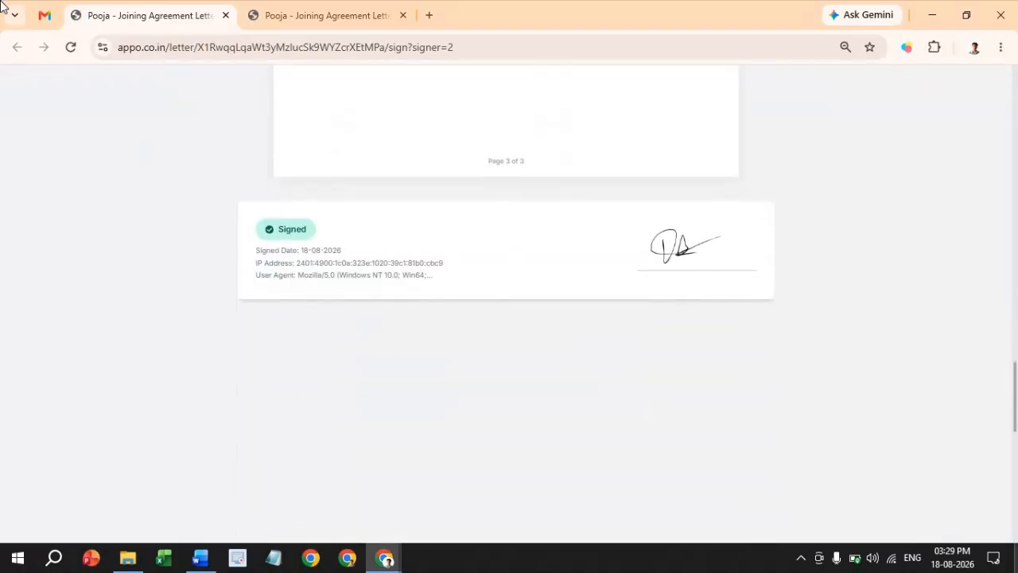
{"action": "left_click", "coordinate": [57, 21]}
{"action": "left_click", "coordinate": [70, 177]}
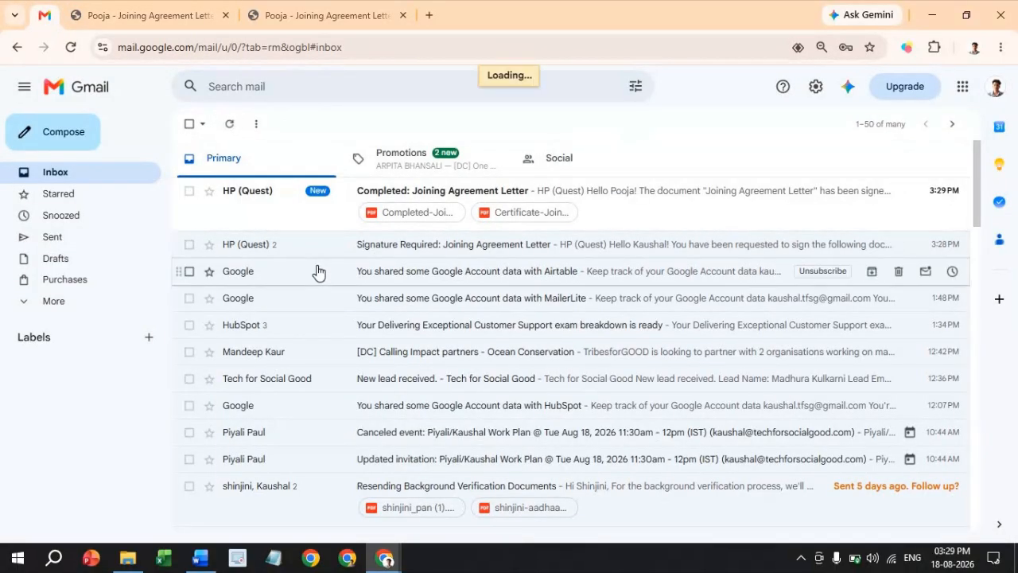
- View the Certificate of Completion PDF attached to the 'Completed: Joining Agreement Letter' email
{"action": "left_click", "coordinate": [318, 206]}
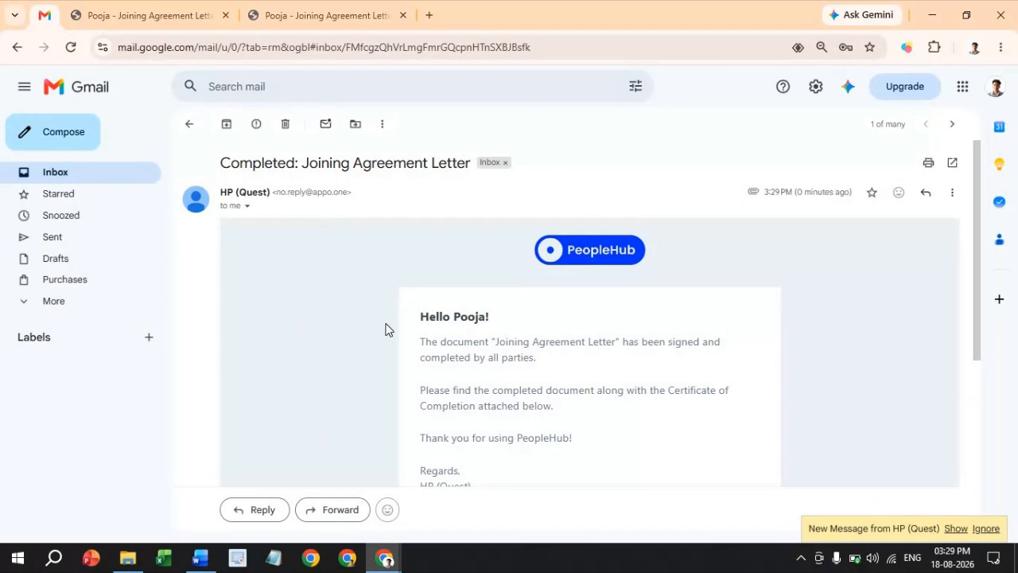
{"action": "scroll", "coordinate": [387, 330], "scroll_direction": "down", "scroll_amount": 1}
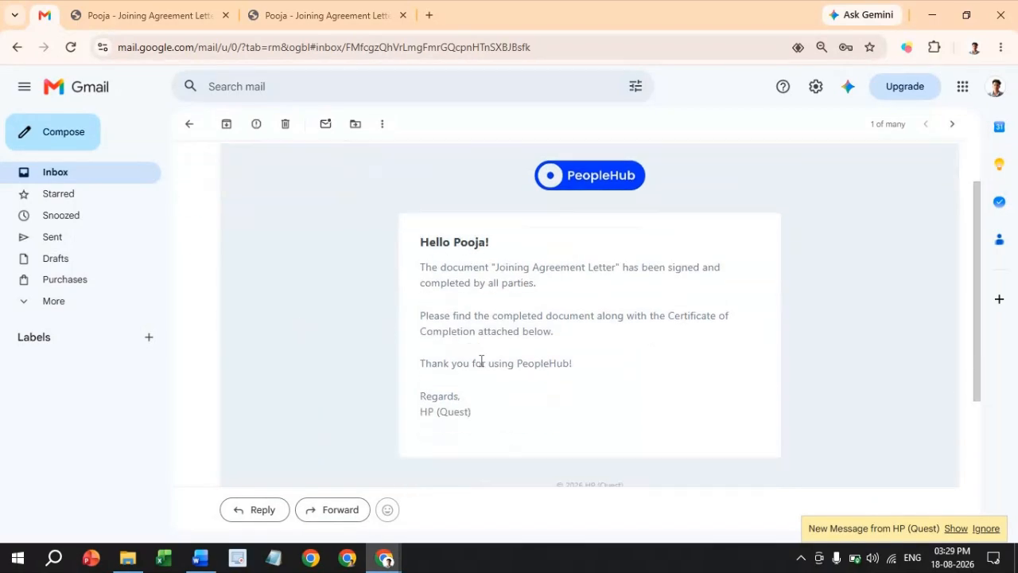
{"action": "scroll", "coordinate": [481, 360], "scroll_direction": "down", "scroll_amount": 3}
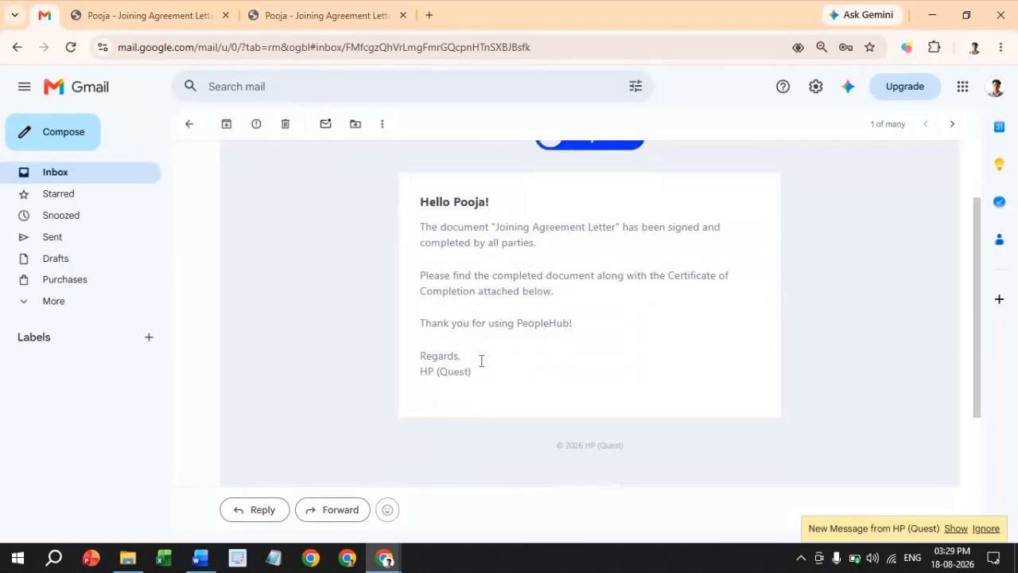
{"action": "mouse_move", "coordinate": [289, 389]}
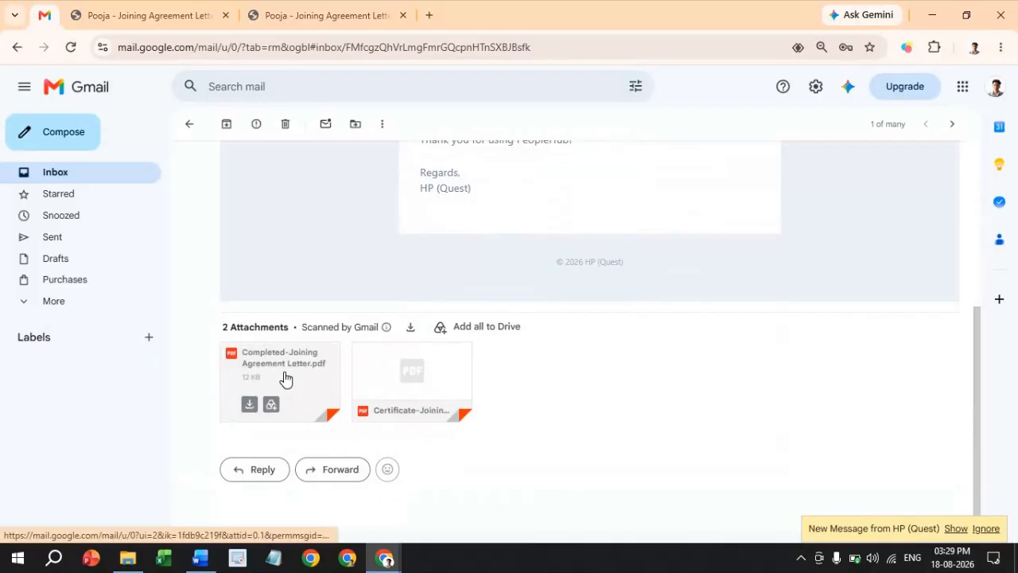
{"action": "left_click", "coordinate": [402, 375]}
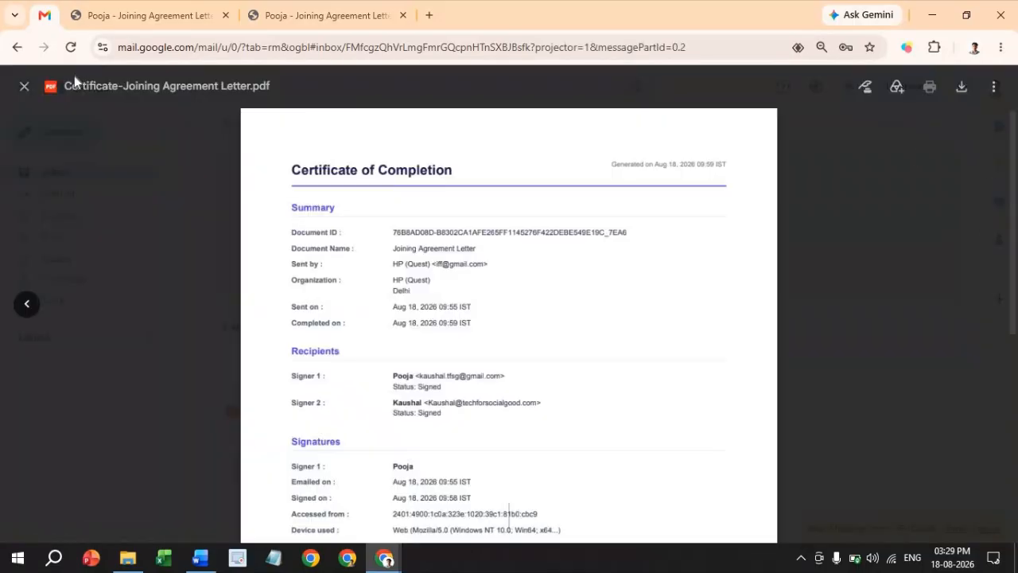
{"action": "left_click", "coordinate": [23, 86]}
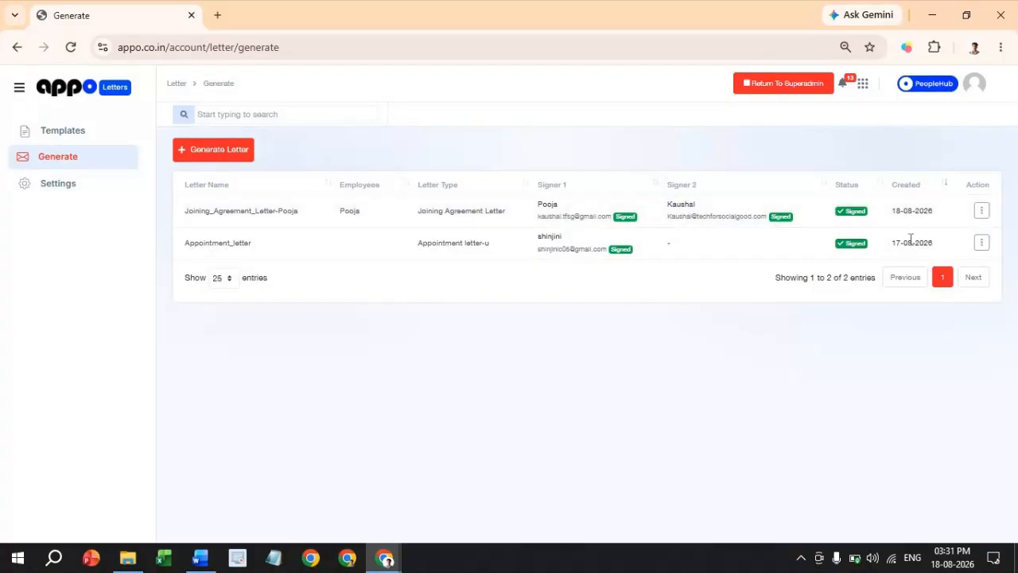
- Confirm in the Generate list that the Joining Agreement Letter is Signed by both signers
{"action": "left_click", "coordinate": [982, 211]}
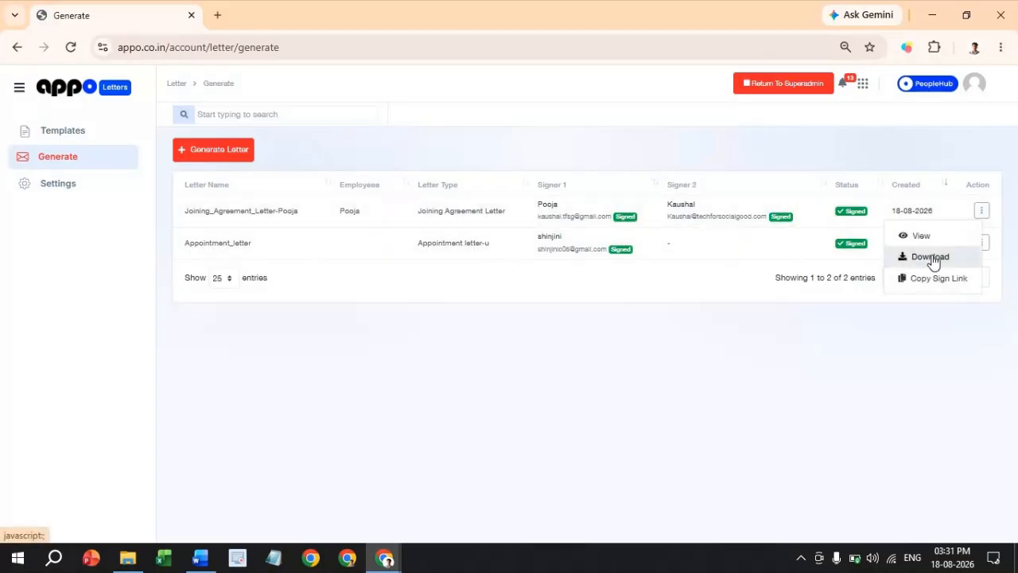
{"action": "left_click", "coordinate": [503, 346]}
{"action": "left_click", "coordinate": [861, 89]}
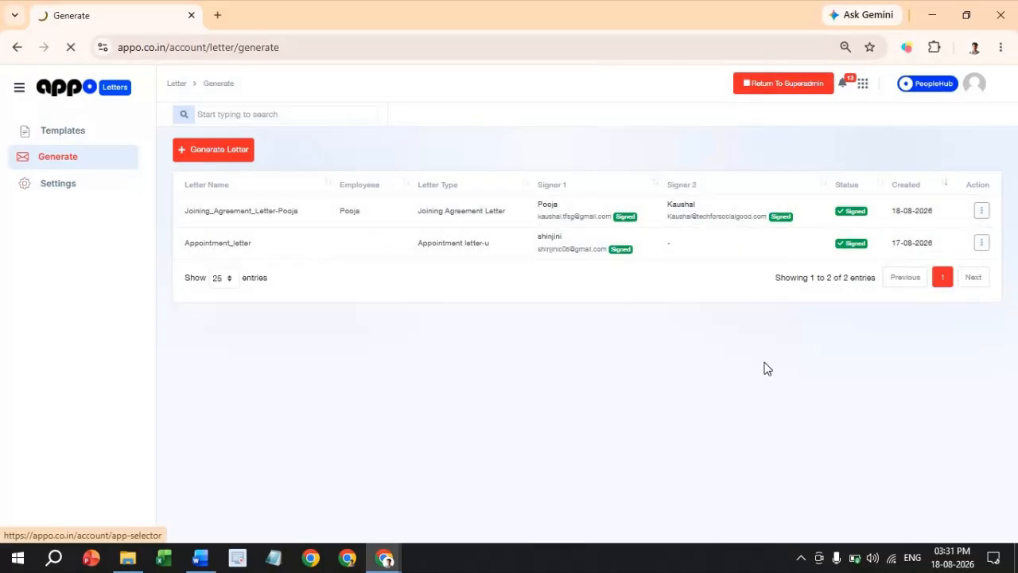